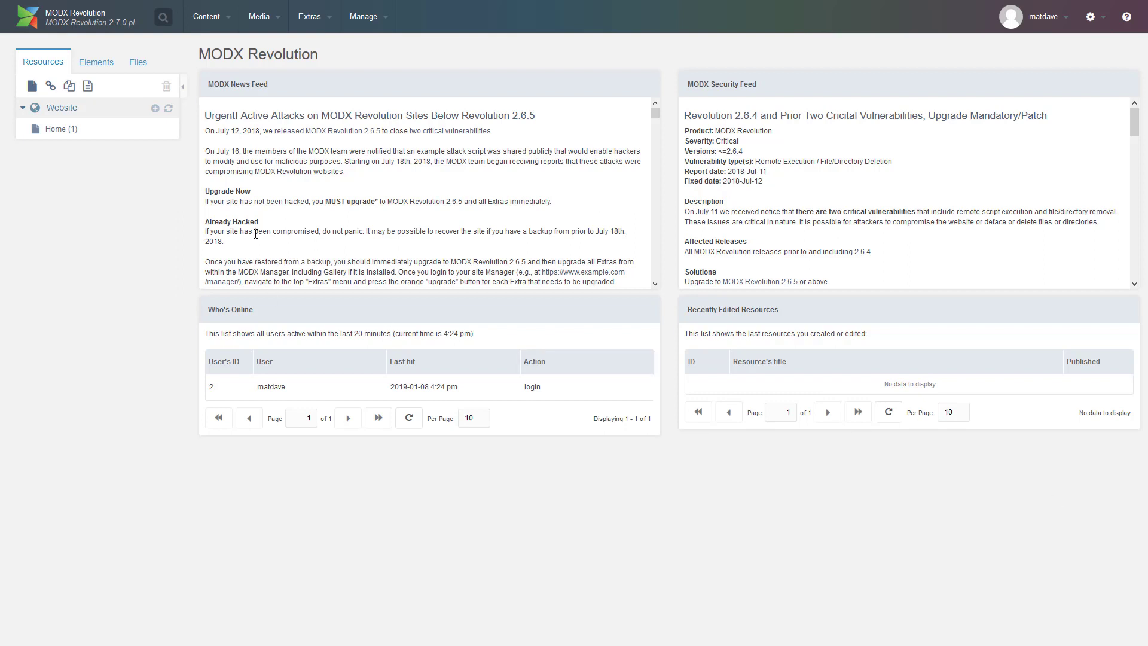
- Preview the Home resource's published page, look through its content, and close the preview
{"action": "right_click", "coordinate": [94, 130]}
{"action": "left_click", "coordinate": [118, 283]}
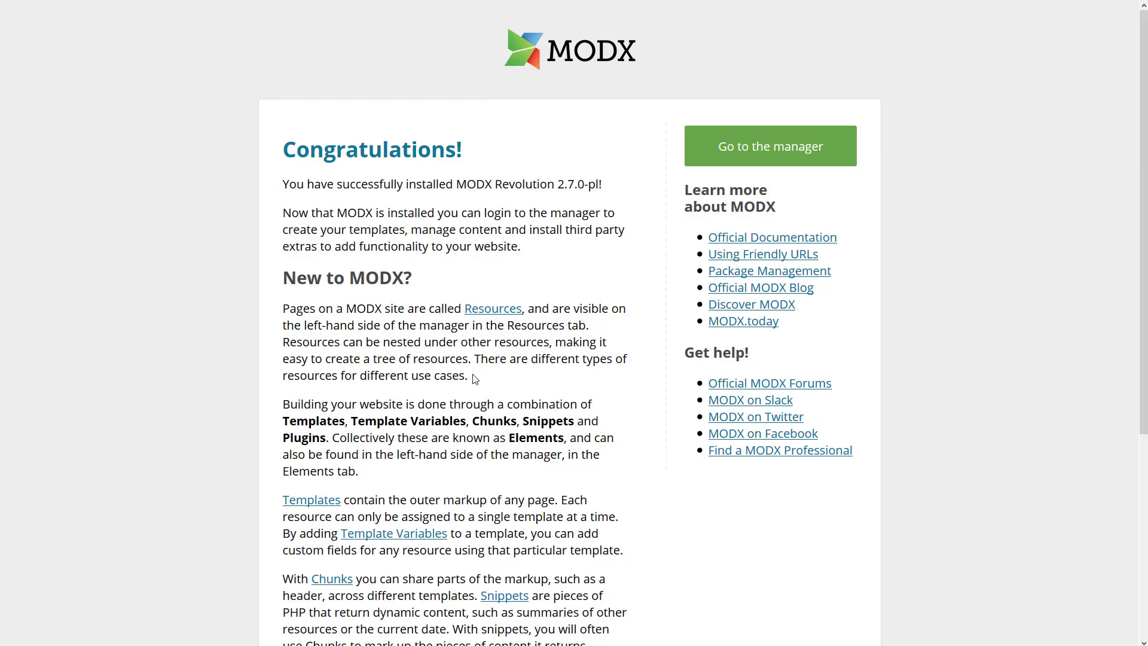
{"action": "scroll", "coordinate": [474, 373], "scroll_direction": "down", "scroll_amount": 5}
{"action": "scroll", "coordinate": [479, 371], "scroll_direction": "up", "scroll_amount": 5}
{"action": "key", "text": "ctrl+w"}
- Search the package installer for "fred" and download Fred, Fred Ace Integration and Fred TinyMCE RTE
{"action": "mouse_move", "coordinate": [316, 27]}
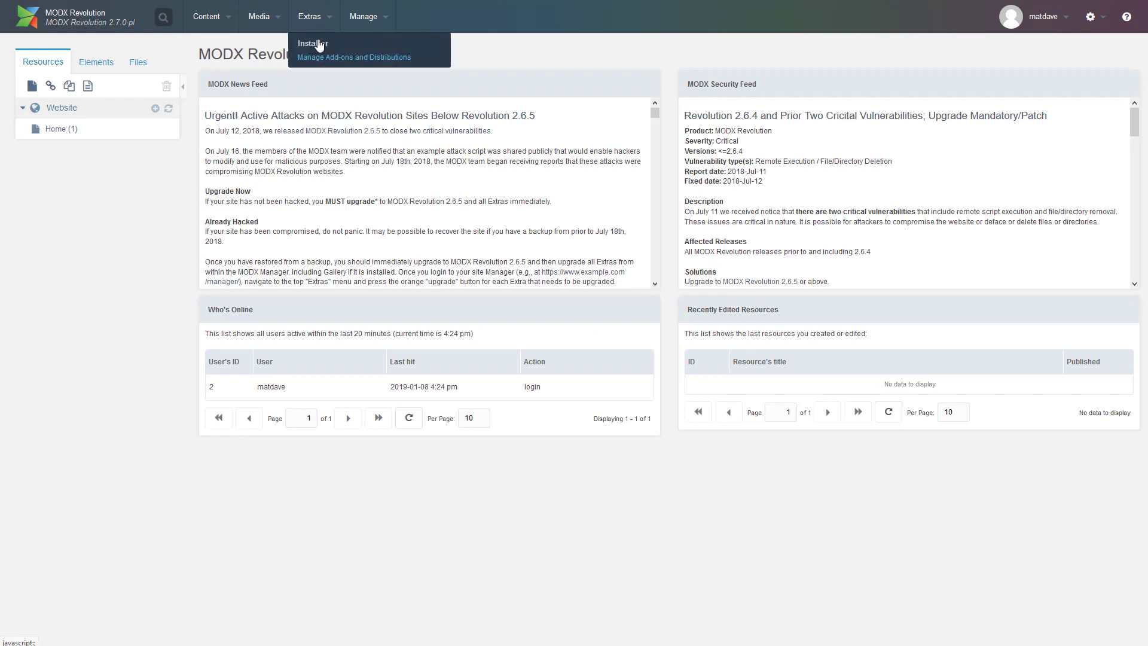
{"action": "type", "text": "fred"}
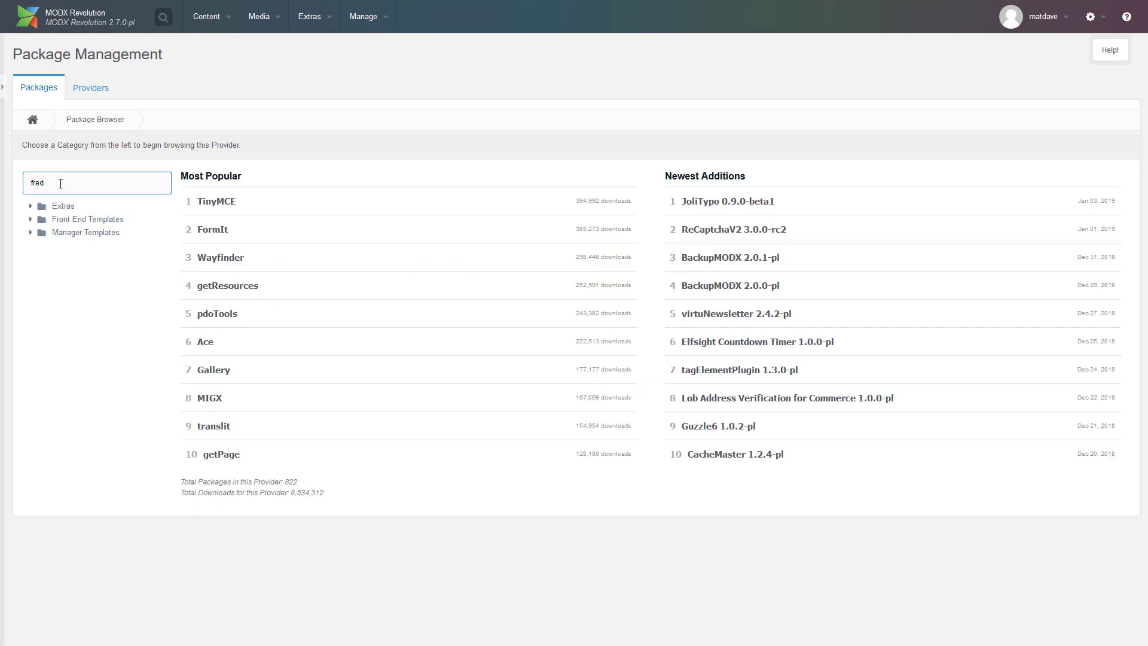
{"action": "key", "text": "Return"}
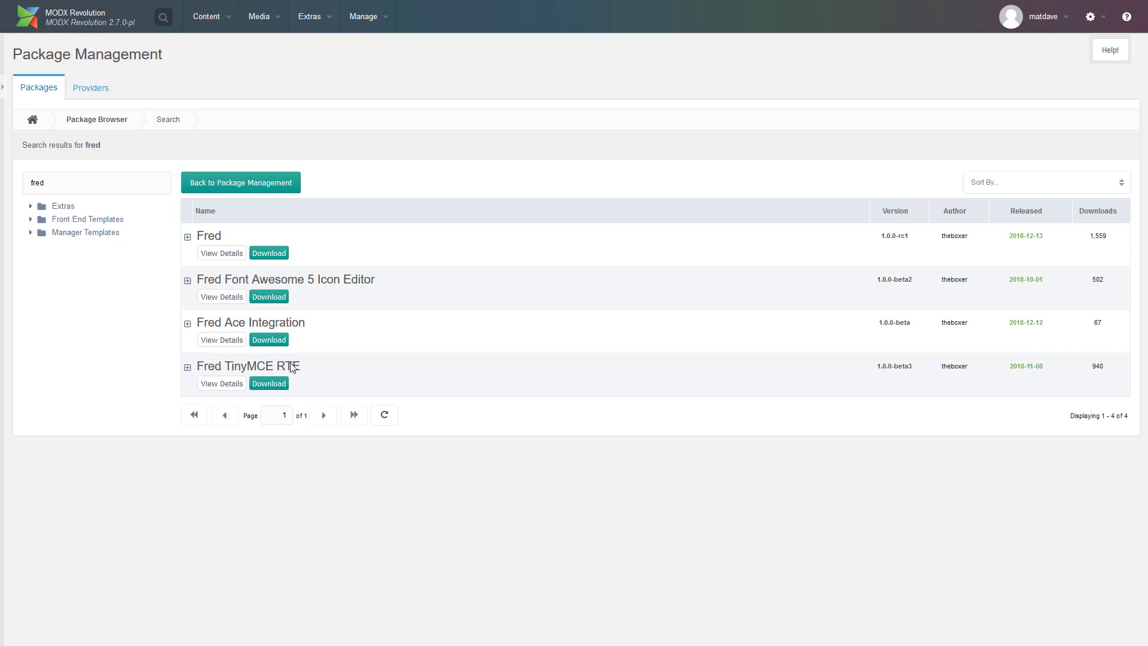
{"action": "left_click", "coordinate": [271, 389]}
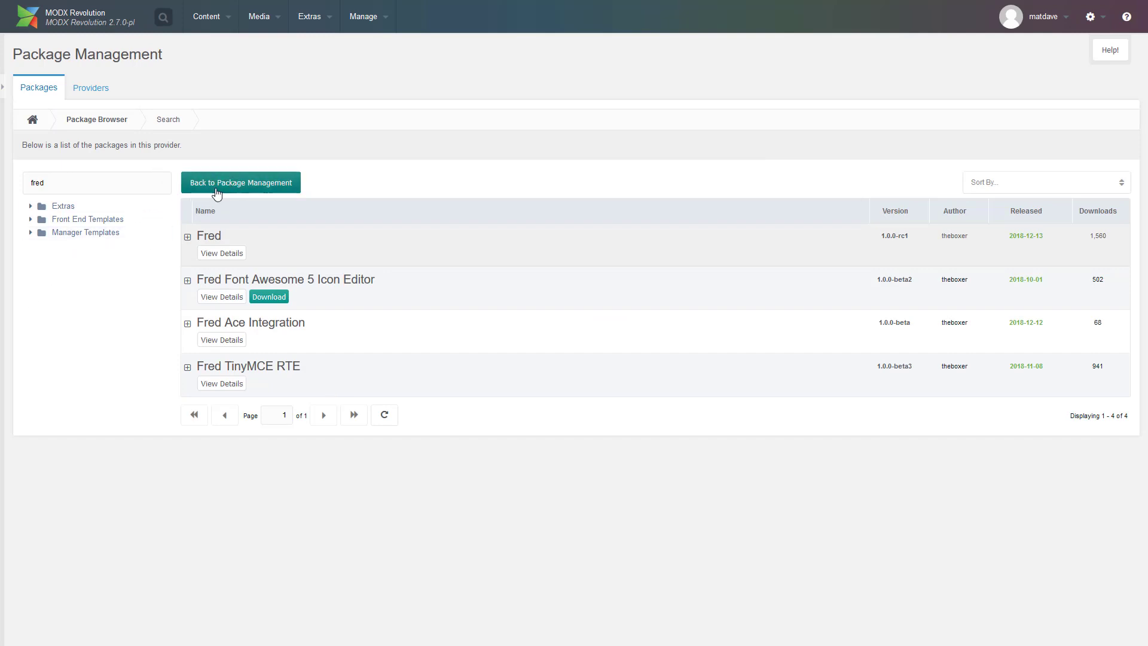
- Search the packages for "Ace", download the Ace editor, and install all of the downloaded packages
{"action": "left_click", "coordinate": [105, 180]}
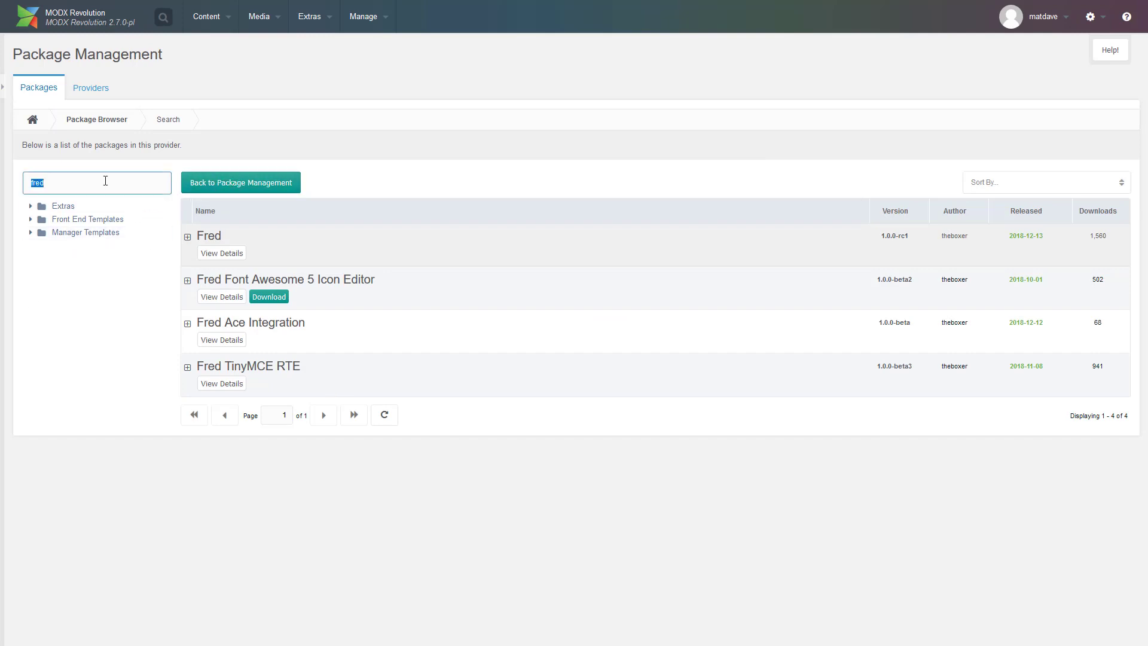
{"action": "type", "text": "A"}
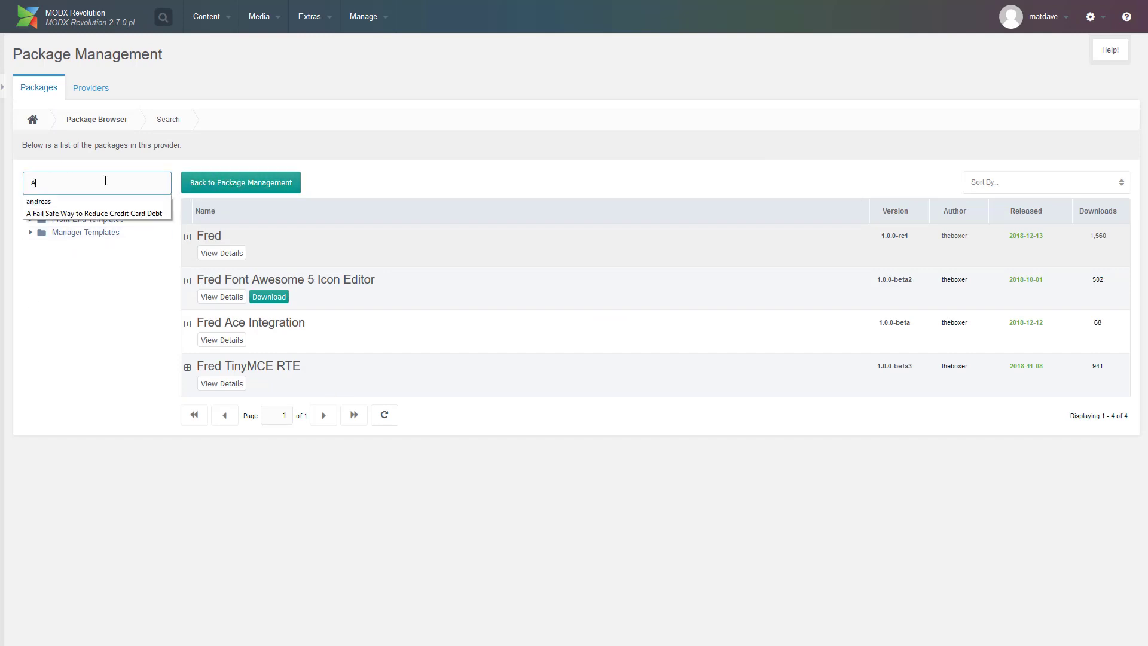
{"action": "type", "text": "ce"}
{"action": "key", "text": "Return"}
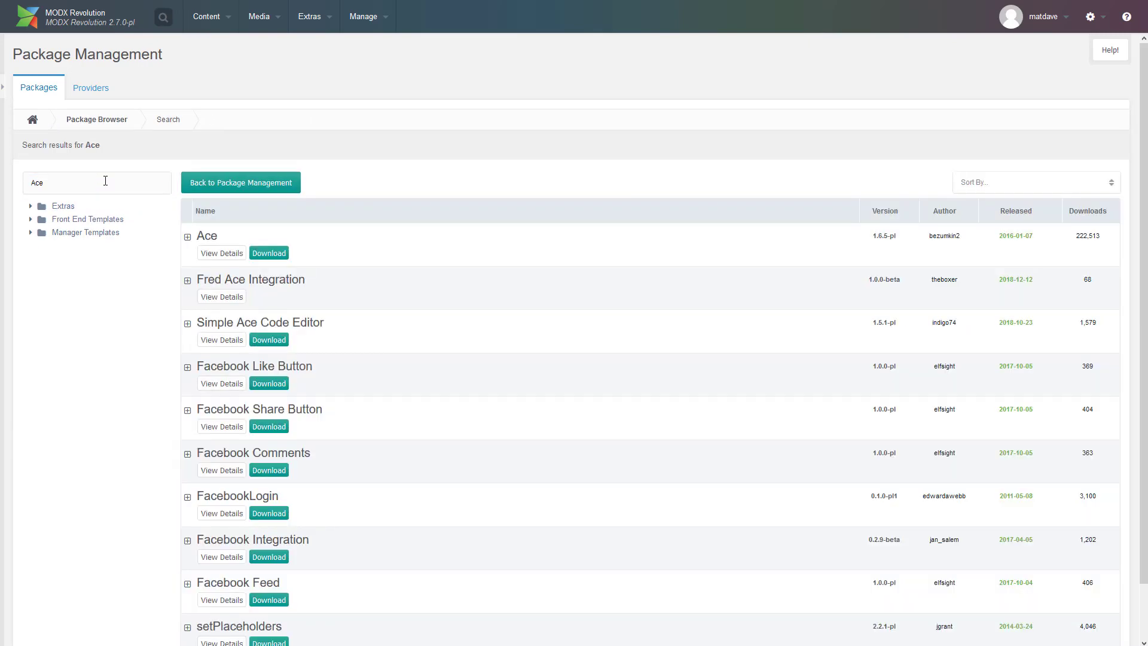
{"action": "left_click", "coordinate": [269, 253]}
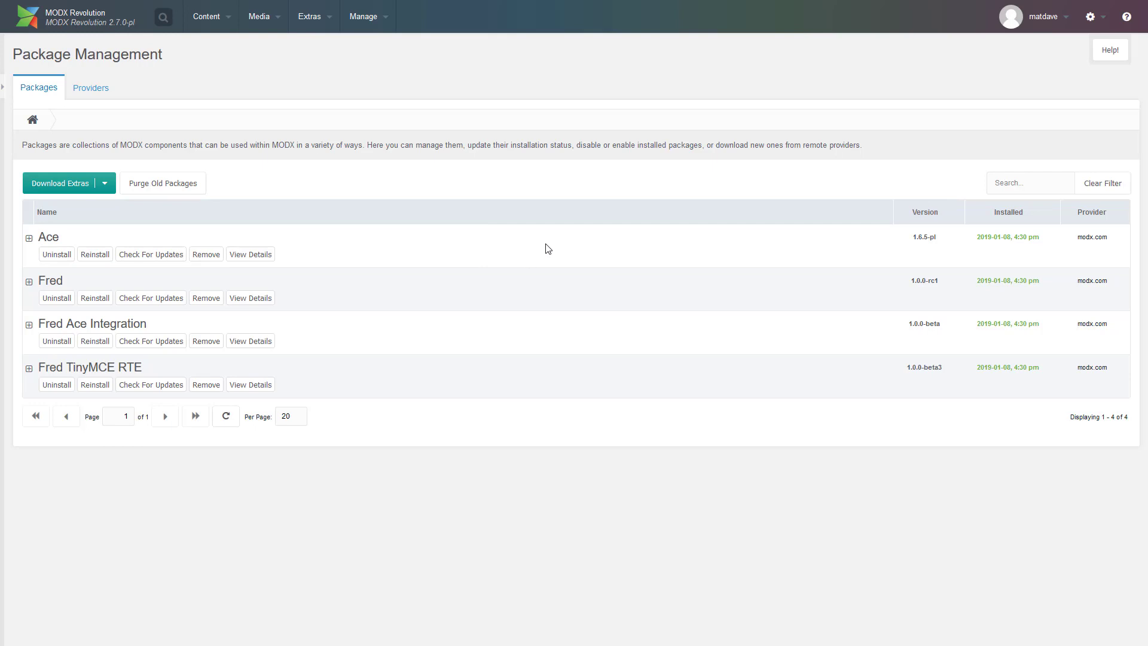
- Filter the system settings to the fred namespace and read the description of the Element Sort setting
{"action": "mouse_move", "coordinate": [1090, 18]}
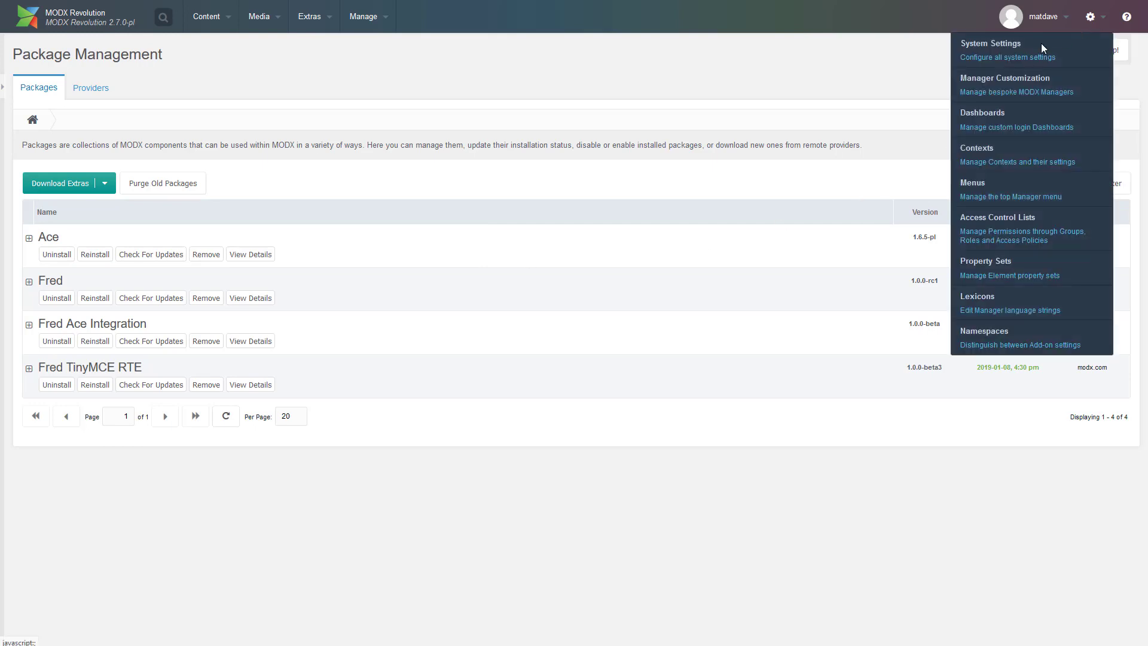
{"action": "left_click", "coordinate": [1054, 55]}
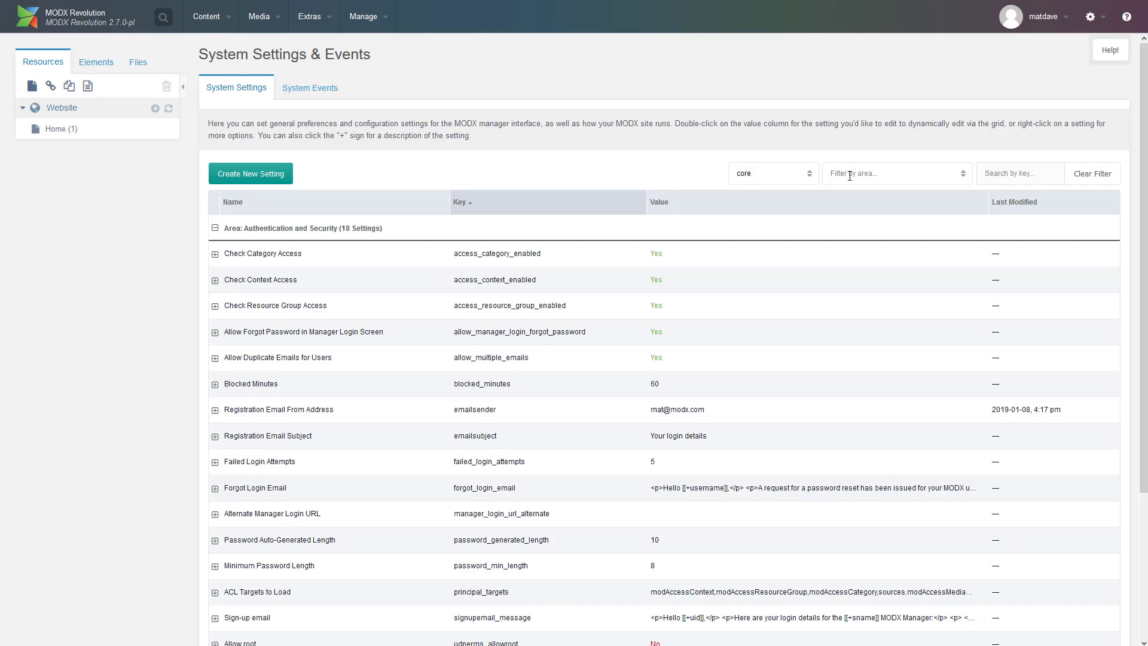
{"action": "left_click", "coordinate": [809, 173]}
{"action": "left_click", "coordinate": [760, 234]}
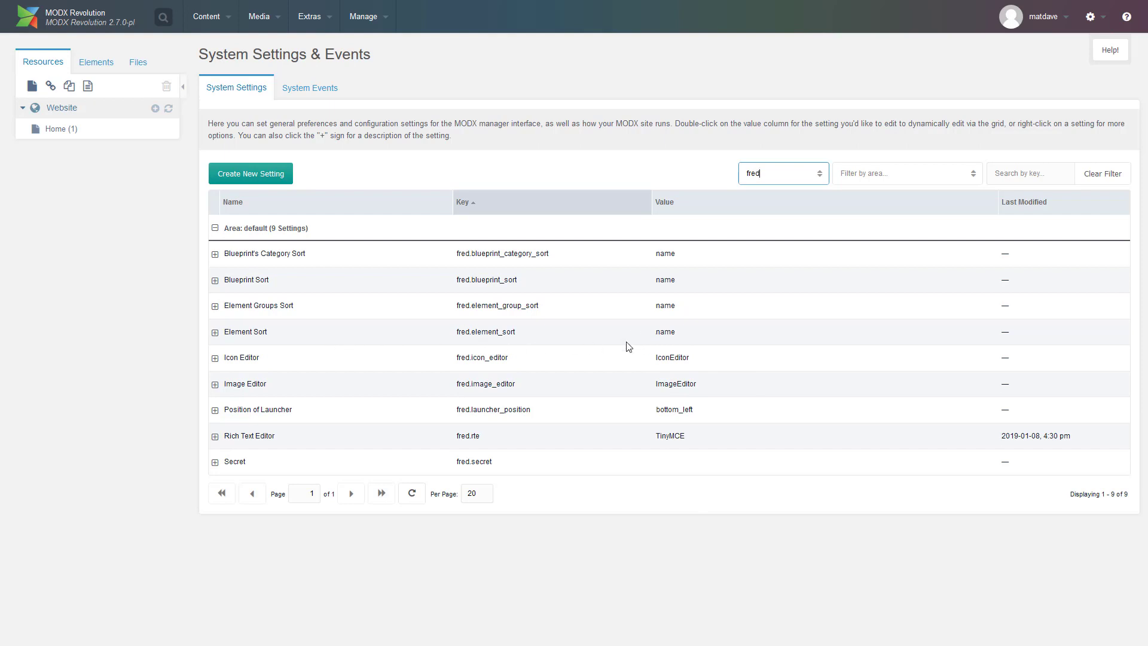
{"action": "left_click", "coordinate": [215, 334]}
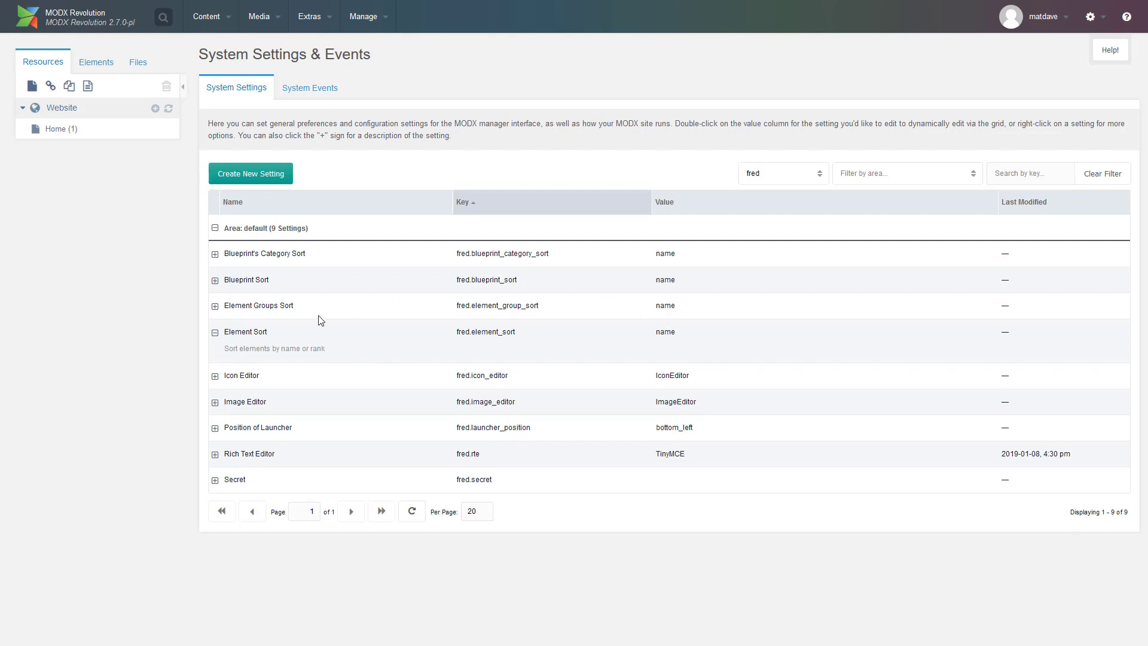
{"action": "left_click", "coordinate": [214, 334]}
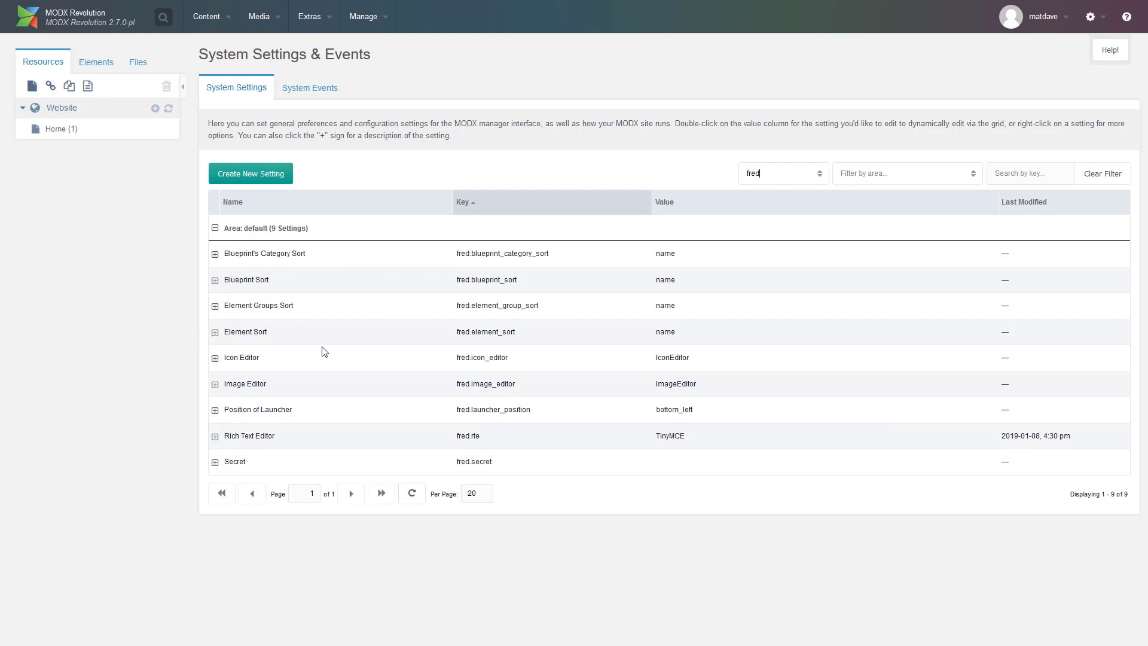
- Duplicate the BaseTemplate template under the name Fred Template
{"action": "left_click", "coordinate": [96, 62]}
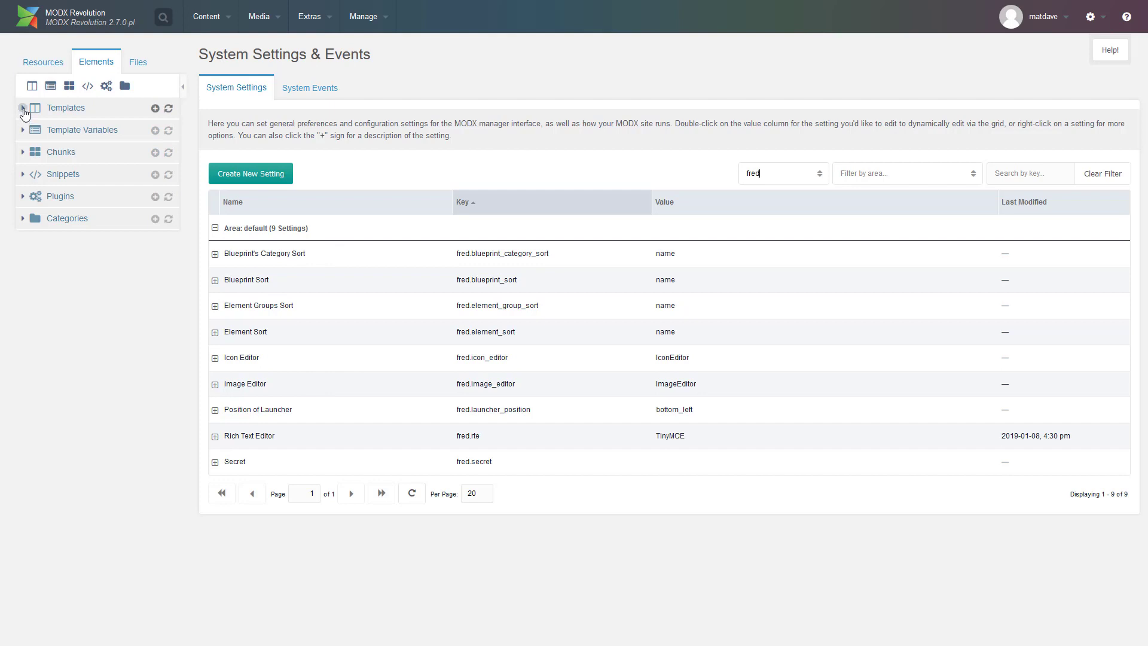
{"action": "left_click", "coordinate": [23, 108]}
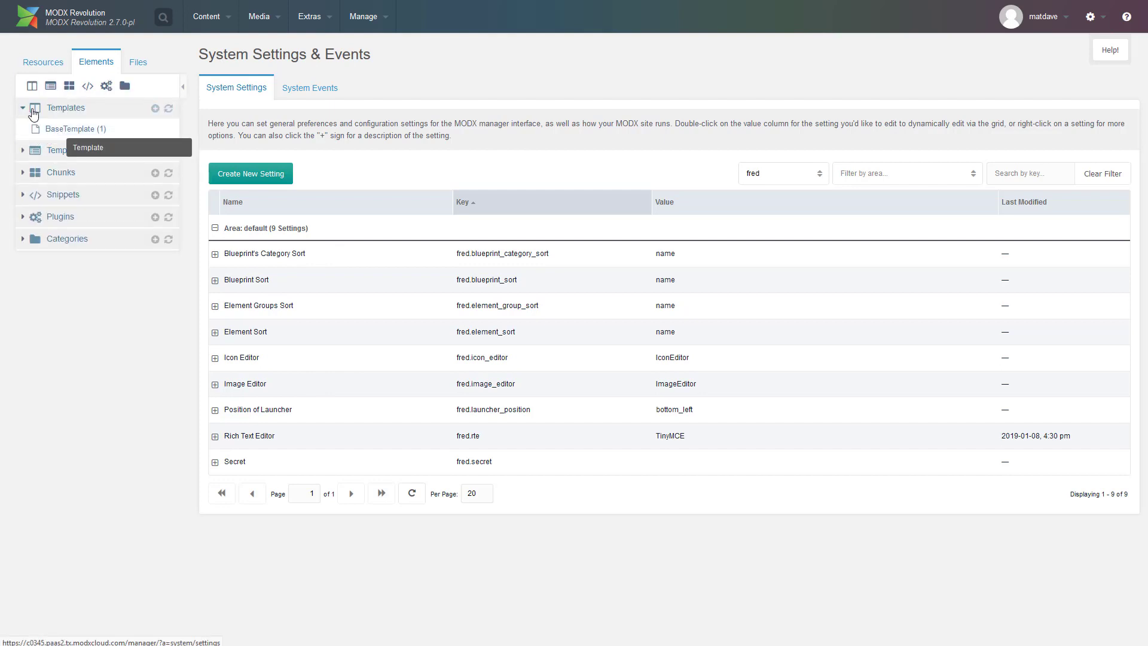
{"action": "right_click", "coordinate": [70, 136]}
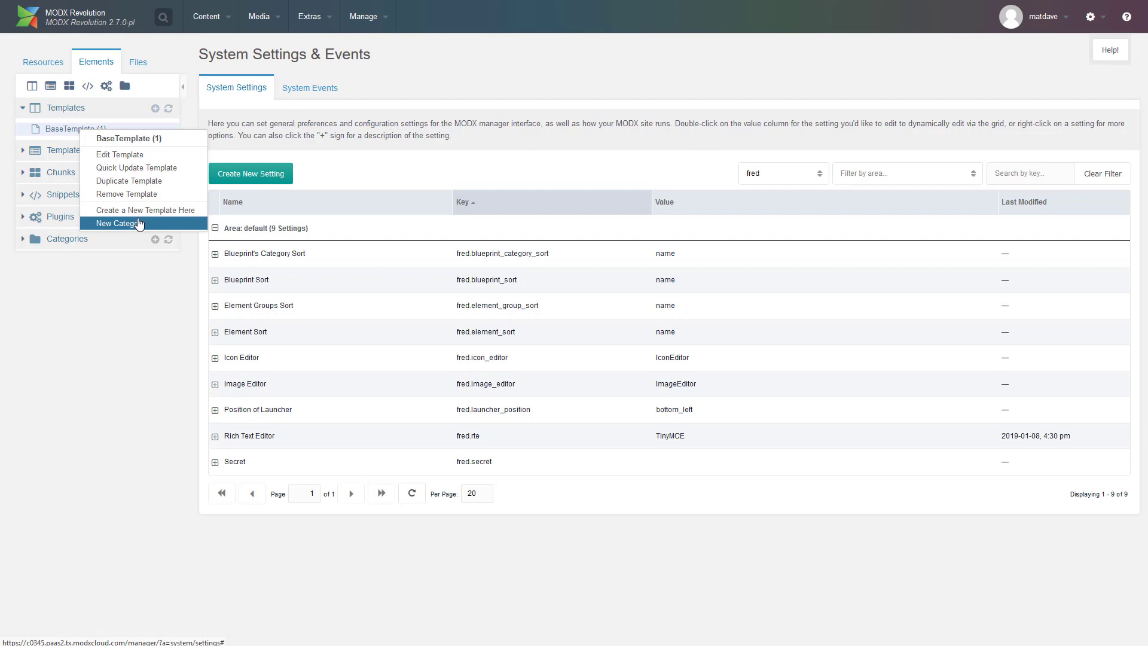
{"action": "left_click", "coordinate": [129, 181]}
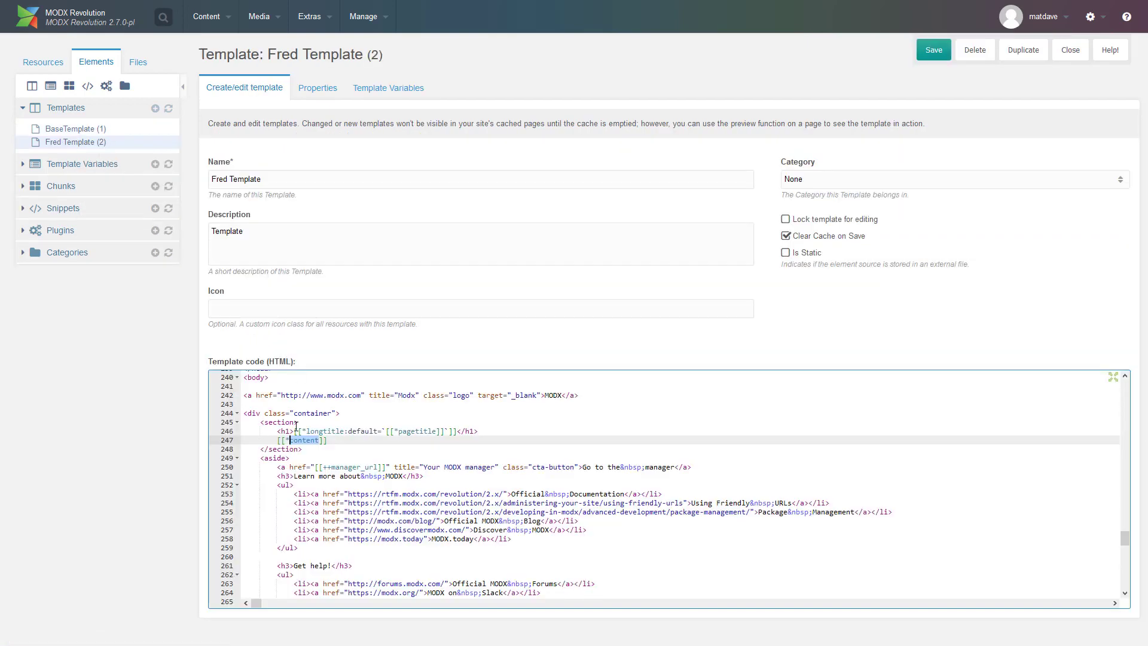
- Wrap the [[*content]] tag in Fred Template's code in an indented div with the attribute data-fred-dropzone="content"
{"action": "left_click", "coordinate": [294, 441]}
{"action": "left_click_drag", "start_coordinate": [328, 441], "coordinate": [274, 440]}
{"action": "type", "text": "<div data-fred-dropzone=\"content\"> \t[[*content]] </div>"}
{"action": "left_click", "coordinate": [273, 450], "text": "shift"}
{"action": "key", "text": "Tab"}
{"action": "key", "text": "Tab"}
{"action": "left_click", "coordinate": [320, 453]}
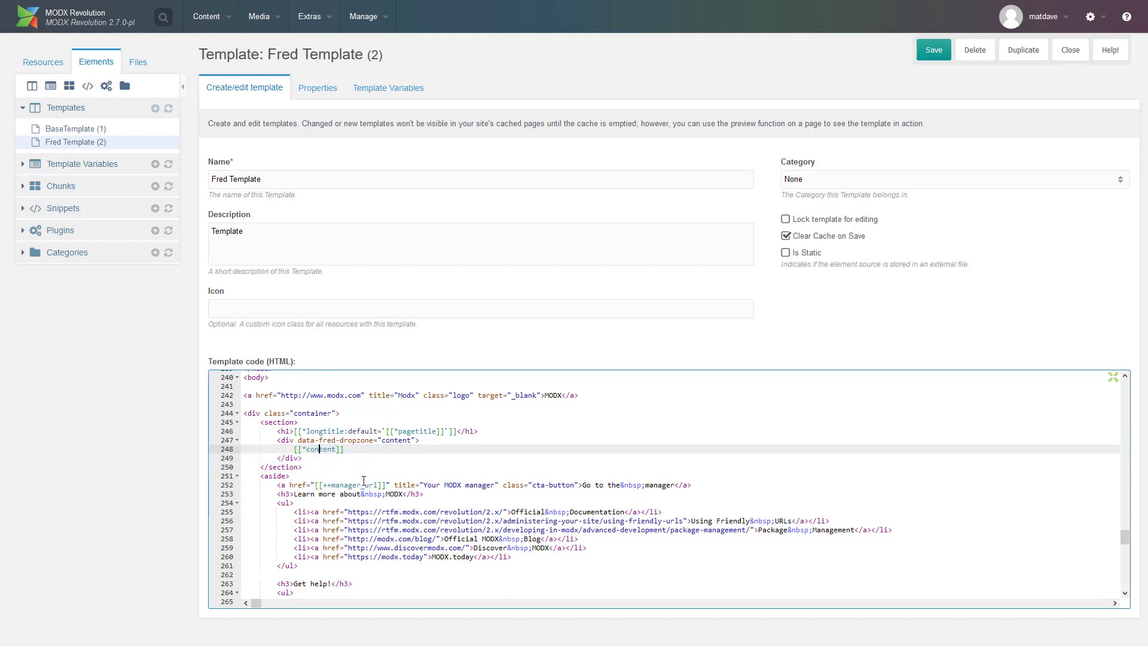
{"action": "double_click", "coordinate": [329, 449]}
{"action": "left_click", "coordinate": [332, 449]}
- Add style="min-height: 500px;" to the dropzone div and save Fred Template
{"action": "left_click", "coordinate": [420, 441]}
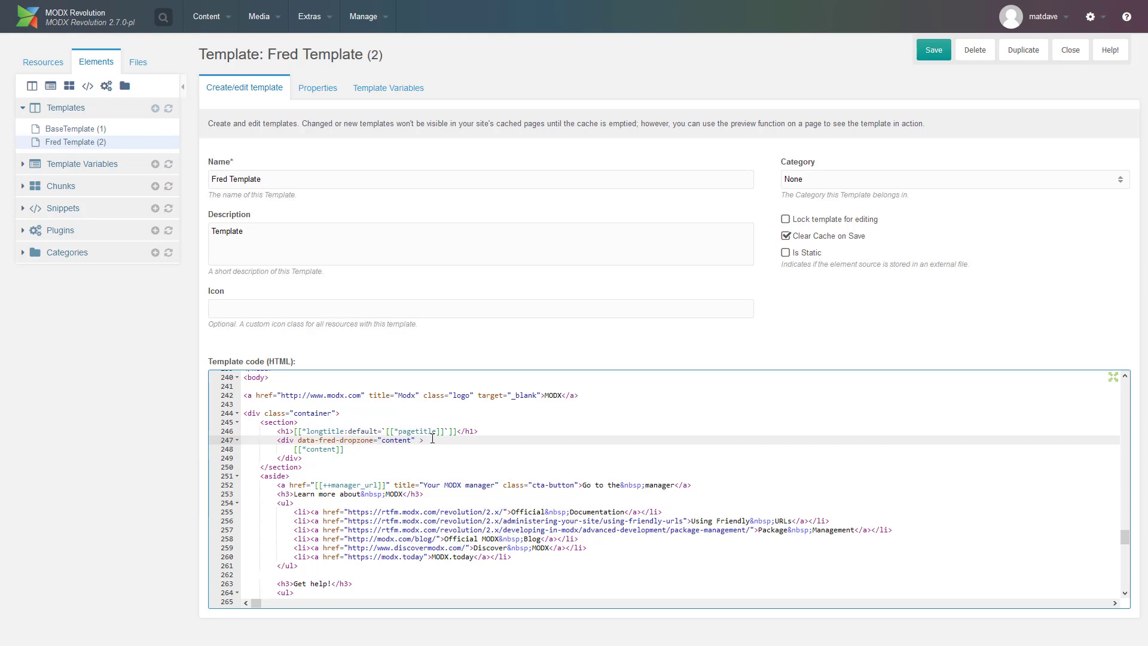
{"action": "type", "text": "tyle=\"min-height: 500px;"}
{"action": "key", "text": "ctrl+s"}
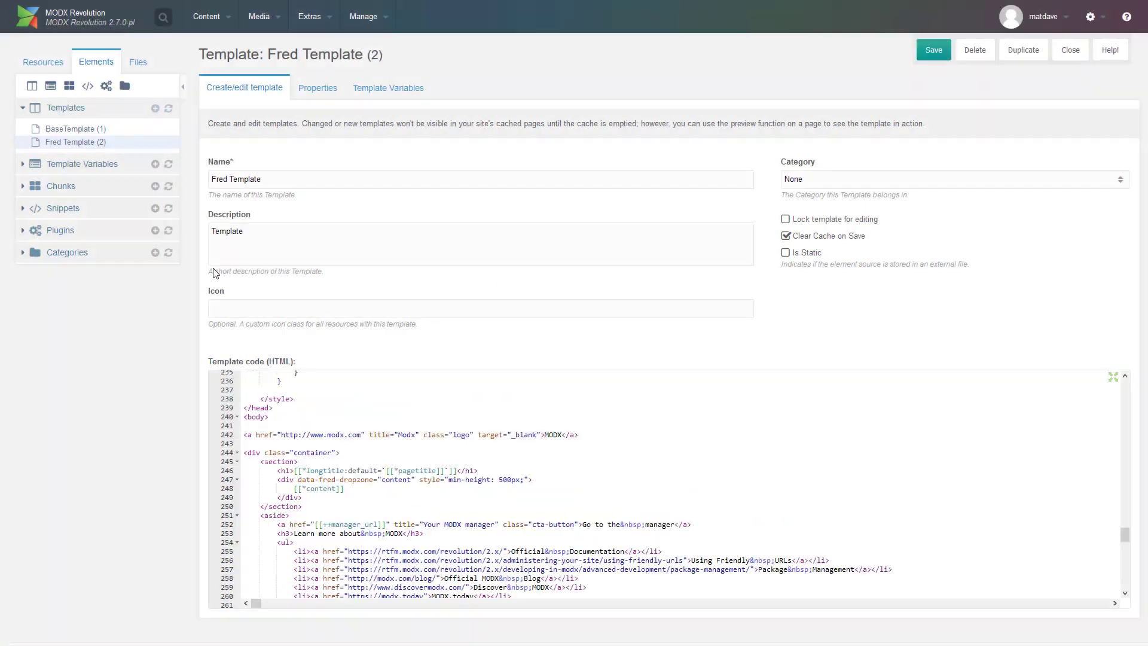
- Duplicate Fred's Default theme under the name Starter
{"action": "mouse_move", "coordinate": [311, 16]}
{"action": "left_click", "coordinate": [311, 56]}
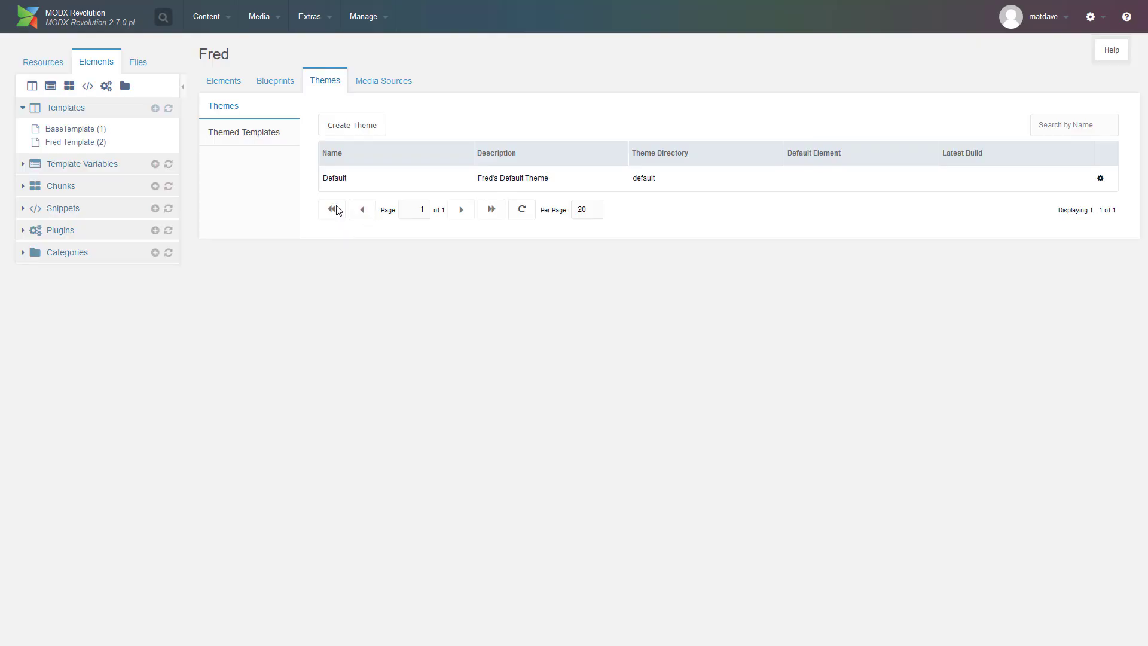
{"action": "right_click", "coordinate": [360, 177]}
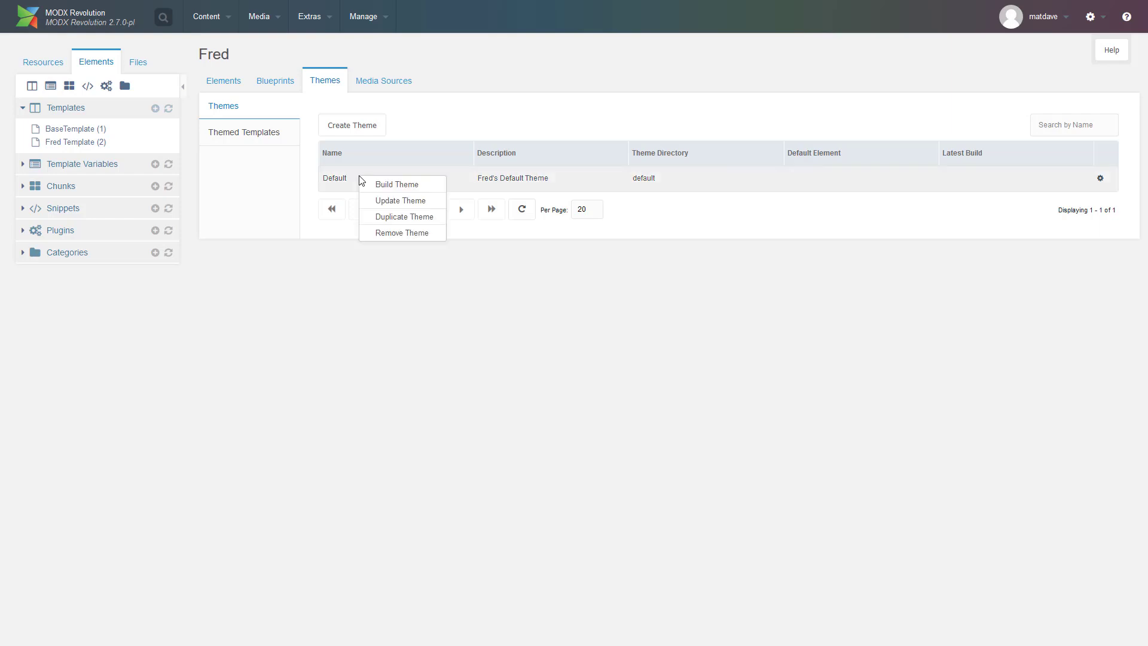
{"action": "left_click", "coordinate": [416, 217]}
{"action": "triple_click", "coordinate": [509, 303]}
{"action": "type", "text": "Starter"}
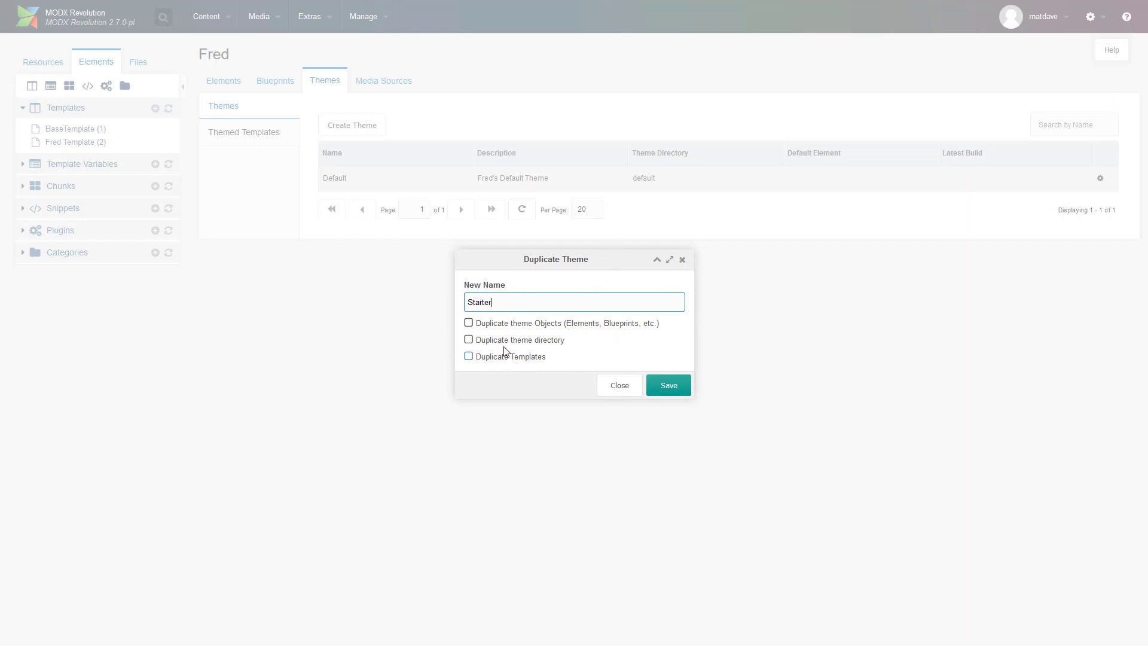
{"action": "left_click", "coordinate": [661, 387]}
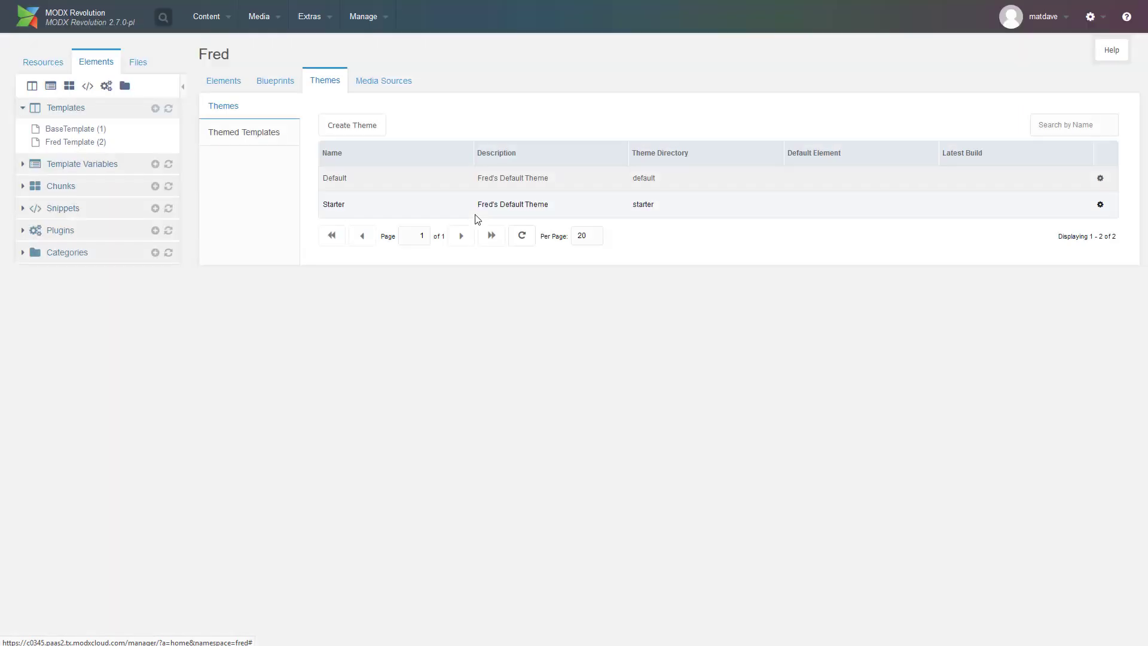
- Assign the Starter theme to Fred Template in Fred's themed templates
{"action": "right_click", "coordinate": [485, 211]}
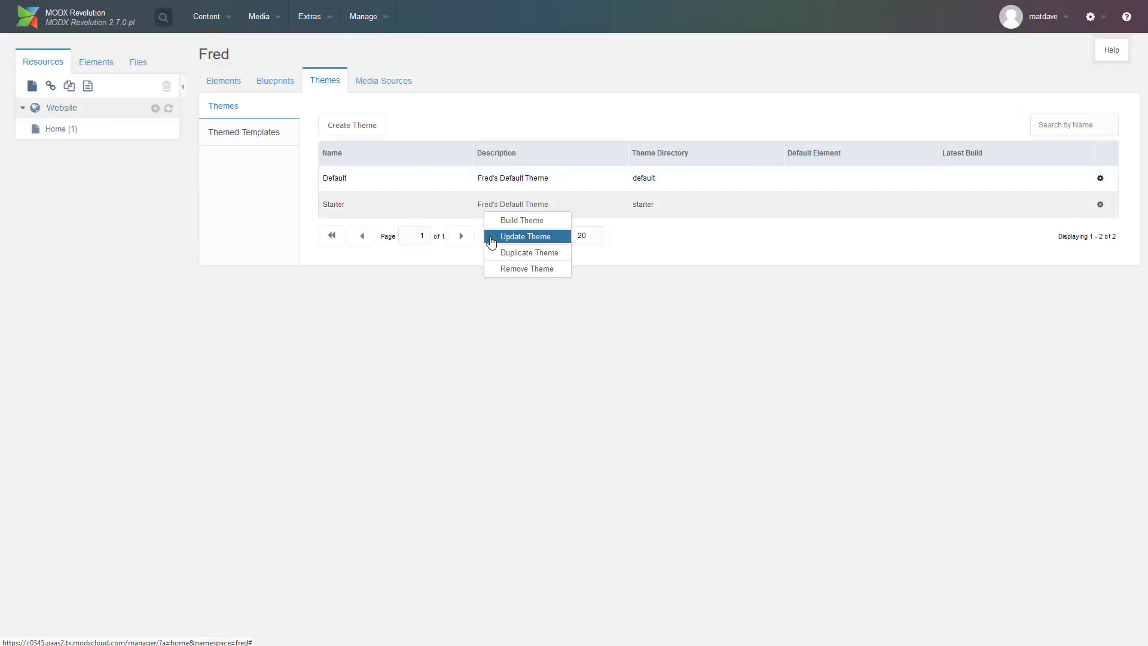
{"action": "left_click", "coordinate": [272, 141]}
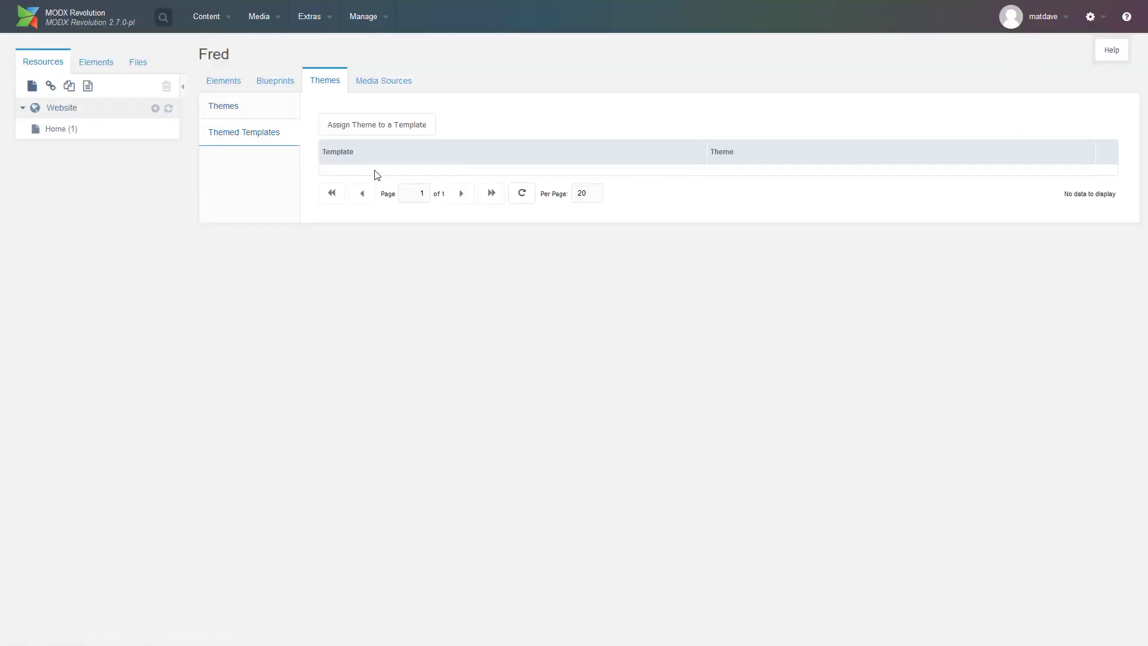
{"action": "left_click", "coordinate": [381, 127]}
{"action": "left_click", "coordinate": [632, 305]}
{"action": "left_click", "coordinate": [656, 308]}
{"action": "left_click", "coordinate": [591, 341]}
{"action": "left_click", "coordinate": [616, 292]}
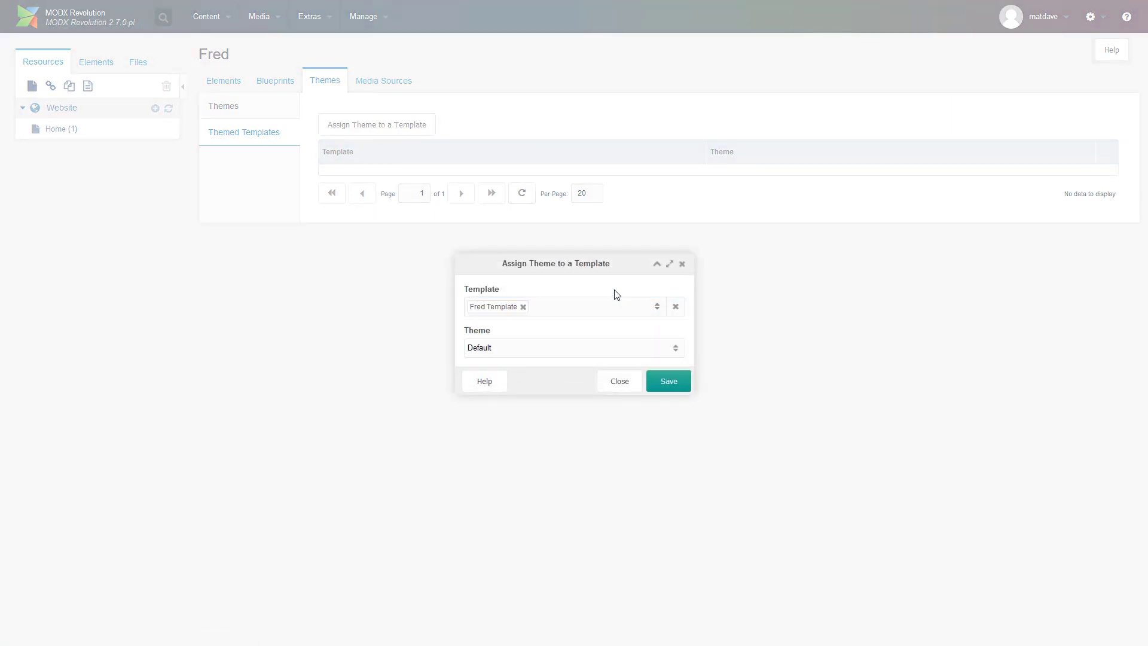
{"action": "left_click", "coordinate": [670, 348]}
{"action": "left_click", "coordinate": [579, 382]}
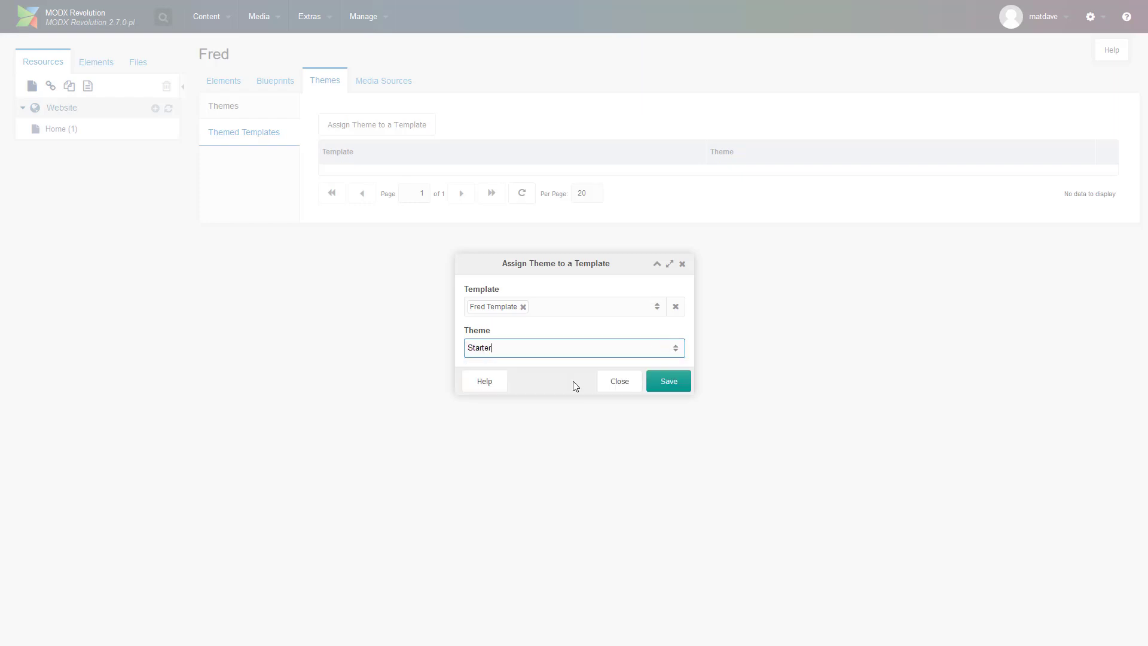
{"action": "left_click", "coordinate": [669, 380]}
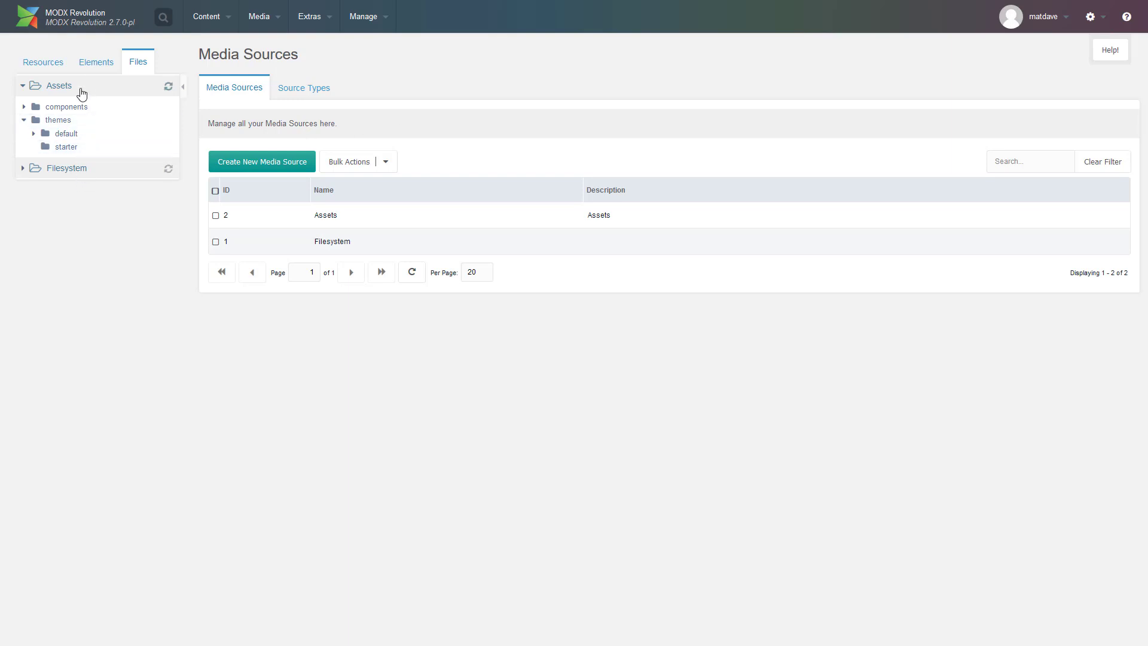
- Create a new File System media source named starter
{"action": "left_click", "coordinate": [270, 163]}
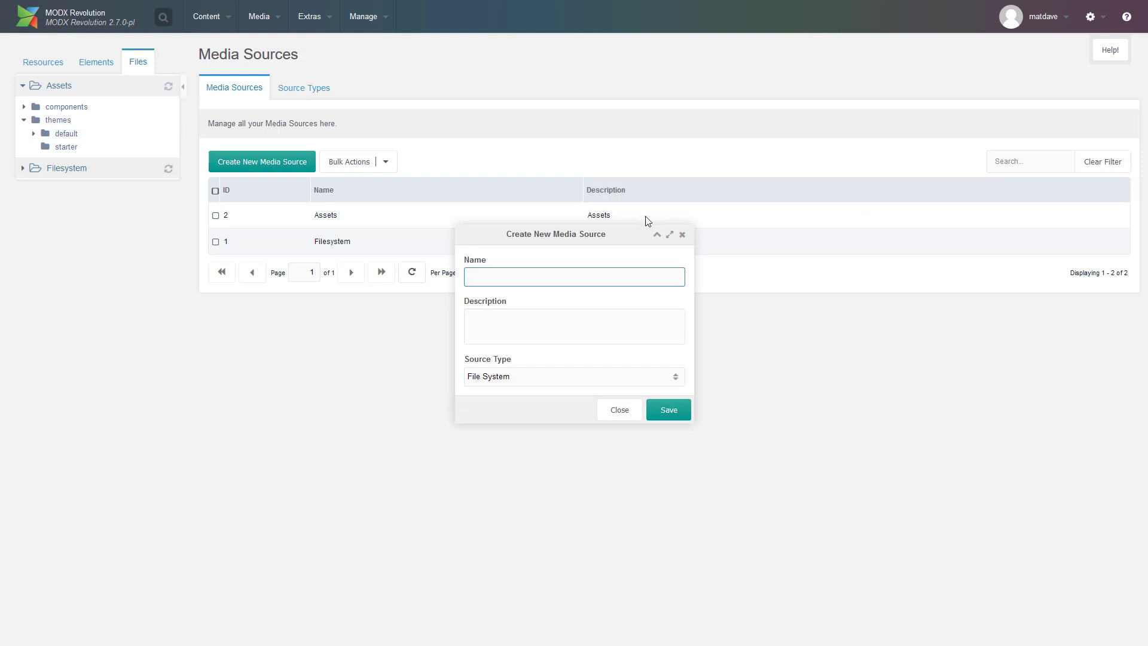
{"action": "type", "text": "starter"}
{"action": "left_click", "coordinate": [653, 405]}
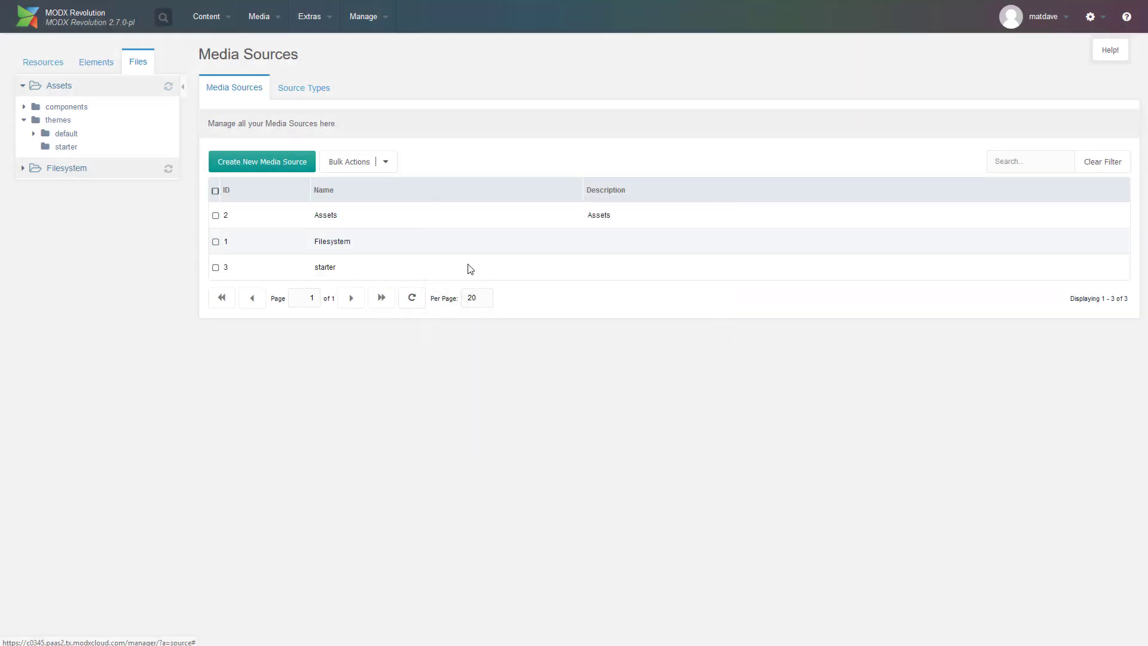
- Set the starter media source's basePath to assets/themes/starter/, its baseUrl to /assets/themes/starter/, and add a Yes/No property fred set to Yes
{"action": "right_click", "coordinate": [417, 272]}
{"action": "left_click", "coordinate": [495, 284]}
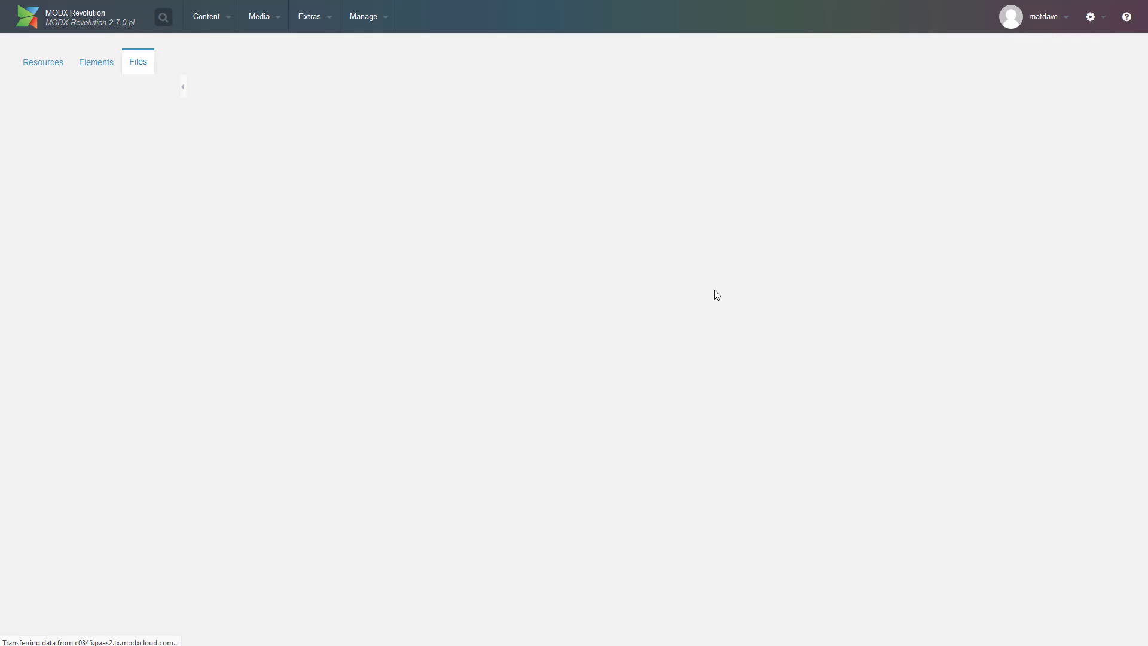
{"action": "left_click", "coordinate": [720, 424]}
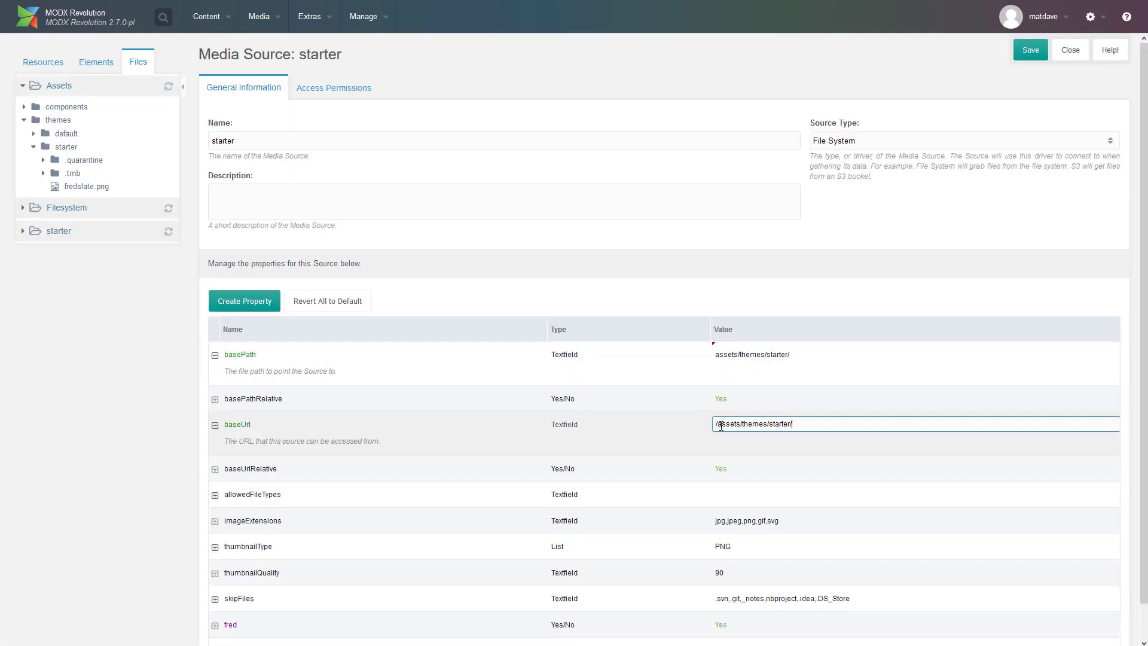
{"action": "left_click", "coordinate": [651, 426]}
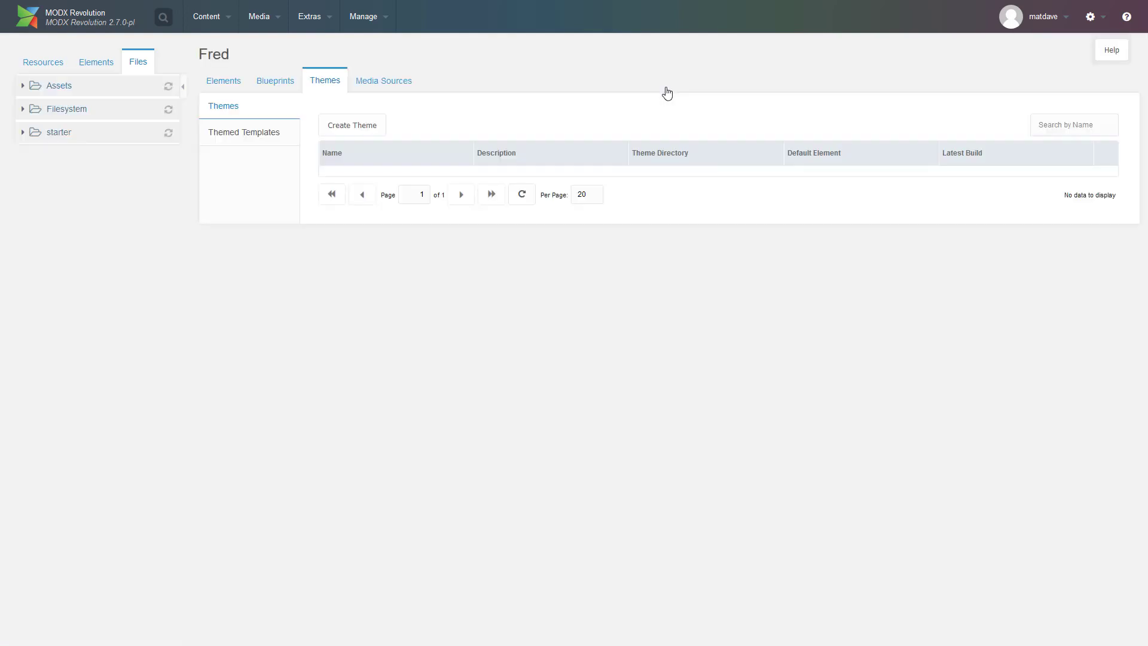
- In Fred's media sources, set Enabled for Fred to No for Assets and to Yes for starter
{"action": "left_click", "coordinate": [402, 80]}
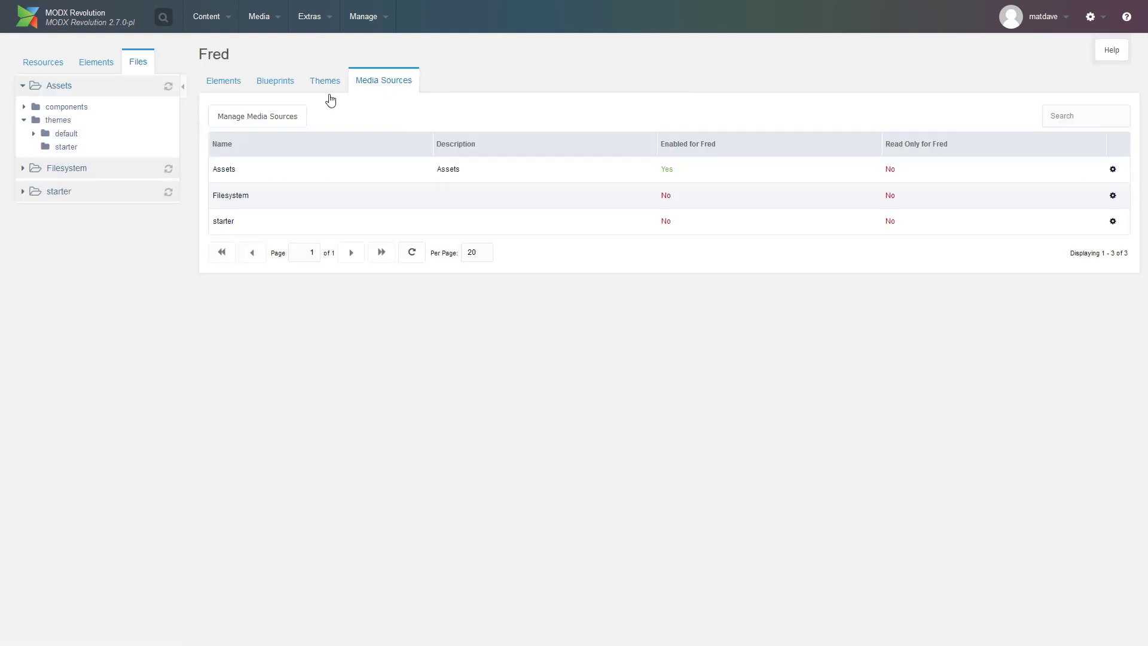
{"action": "double_click", "coordinate": [674, 169]}
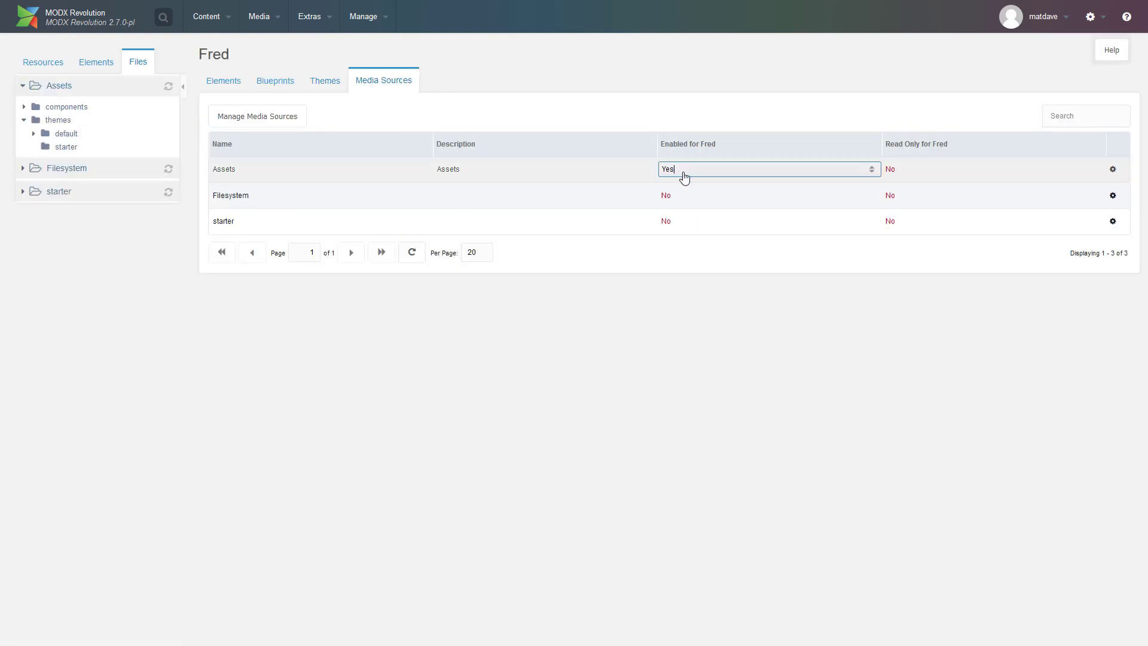
{"action": "left_click", "coordinate": [687, 200]}
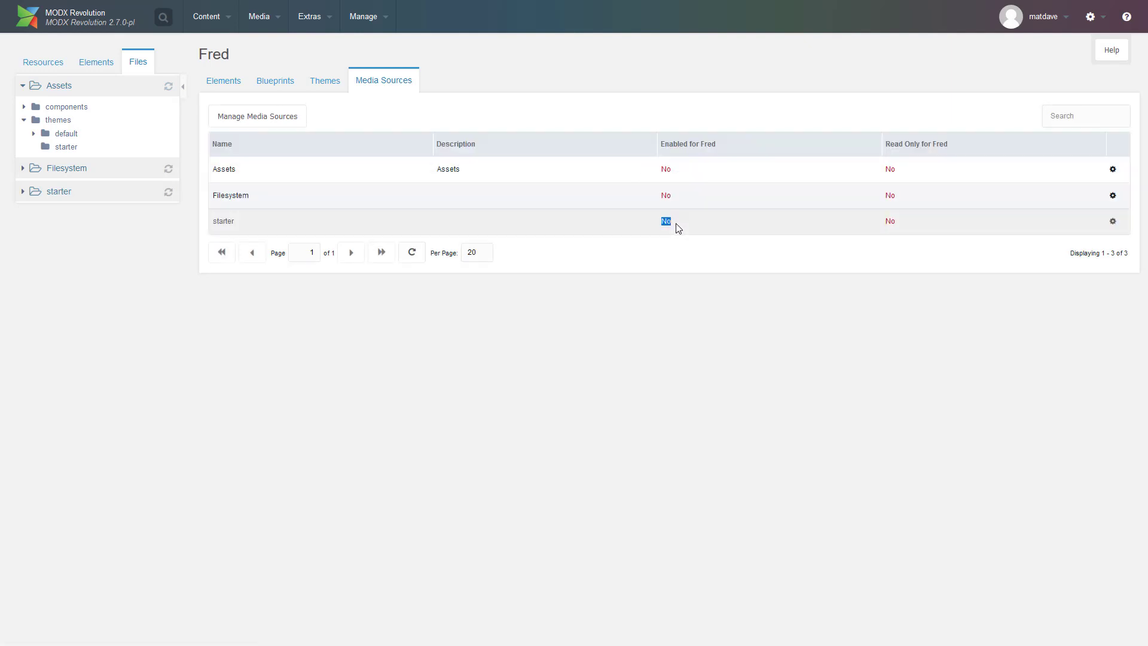
{"action": "double_click", "coordinate": [673, 222]}
{"action": "left_click", "coordinate": [688, 237]}
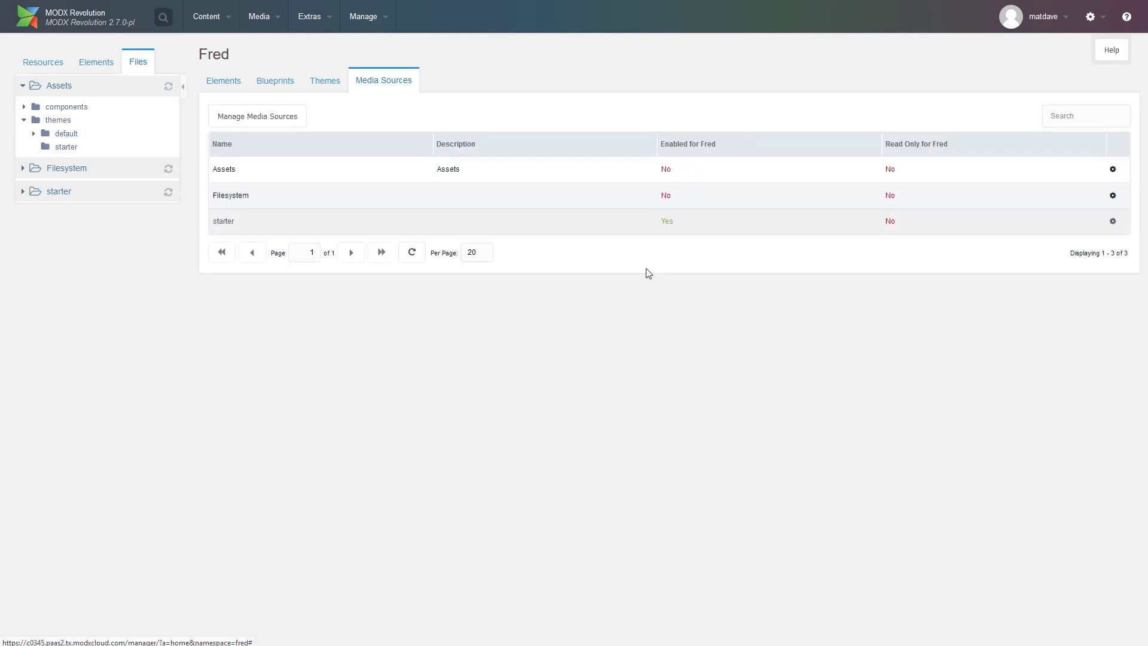
- Create a Fred element category named Blocks in the Starter theme
{"action": "left_click", "coordinate": [235, 82]}
{"action": "left_click", "coordinate": [231, 111]}
{"action": "left_click", "coordinate": [236, 134]}
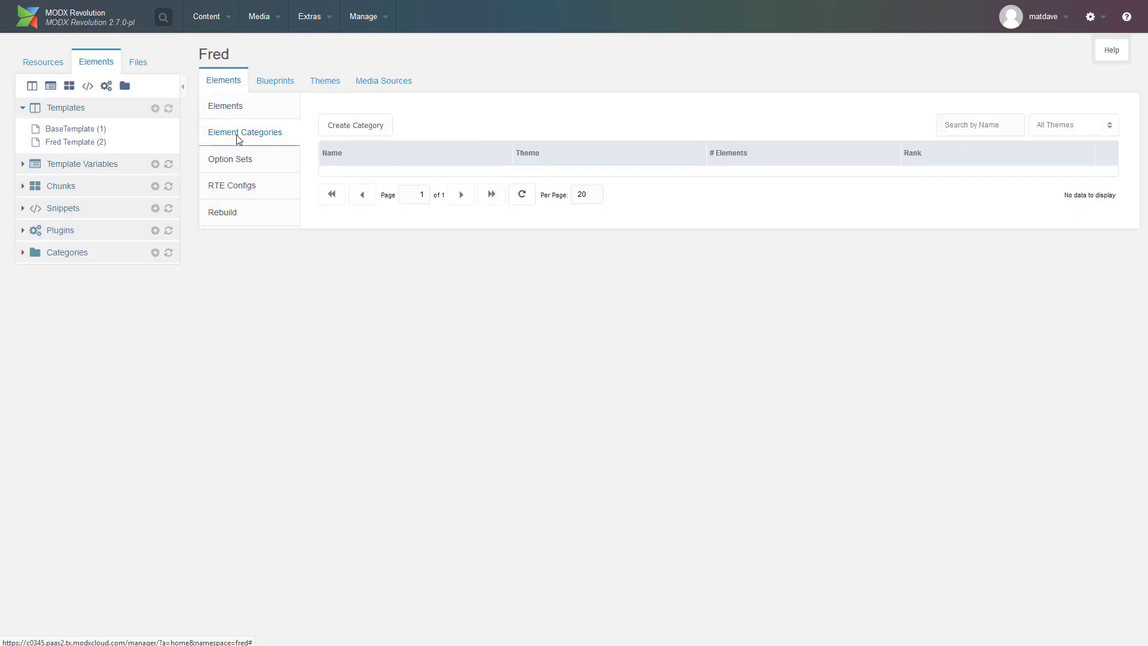
{"action": "left_click", "coordinate": [344, 132]}
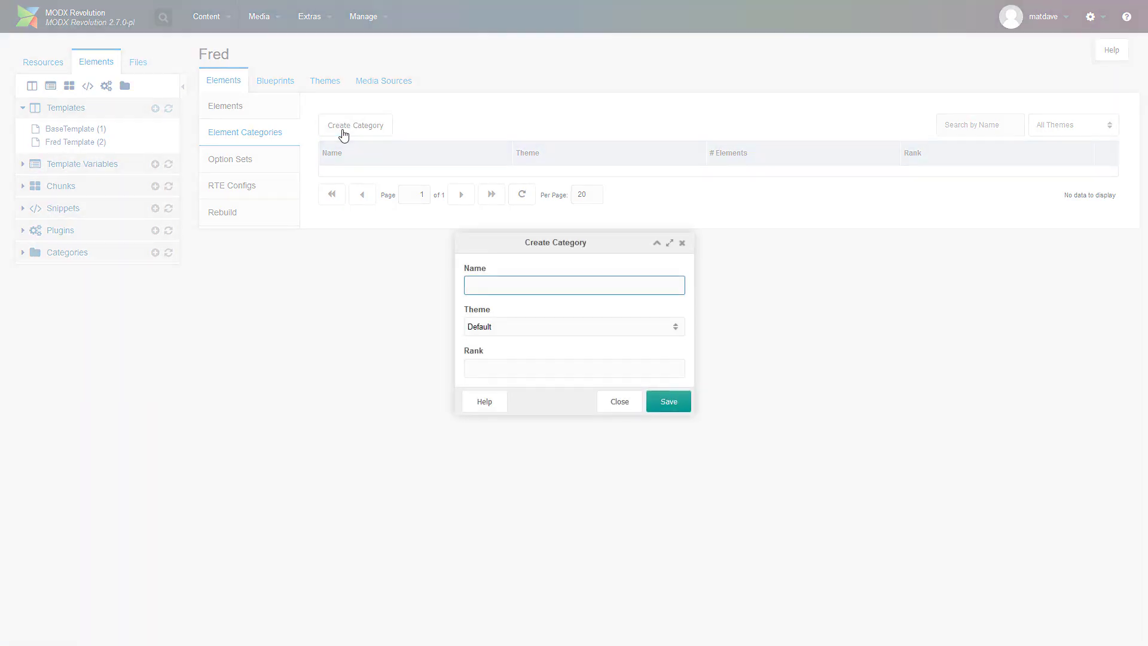
{"action": "type", "text": "Blocks"}
{"action": "left_click", "coordinate": [536, 327]}
{"action": "left_click", "coordinate": [508, 362]}
{"action": "left_click", "coordinate": [517, 367]}
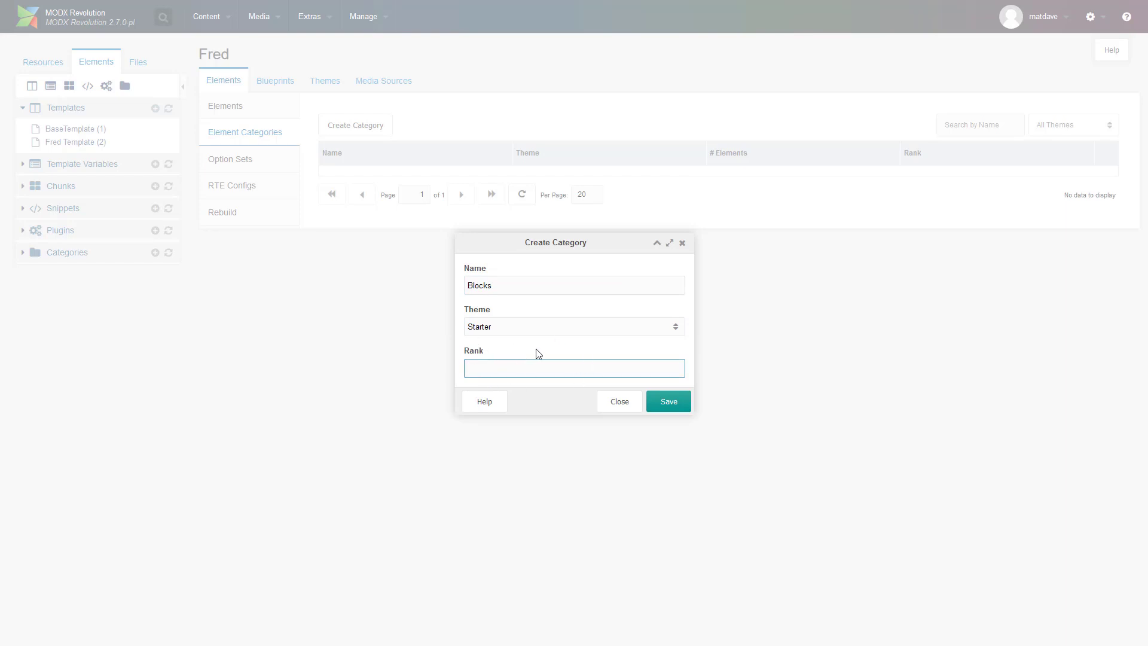
{"action": "left_click", "coordinate": [672, 404]}
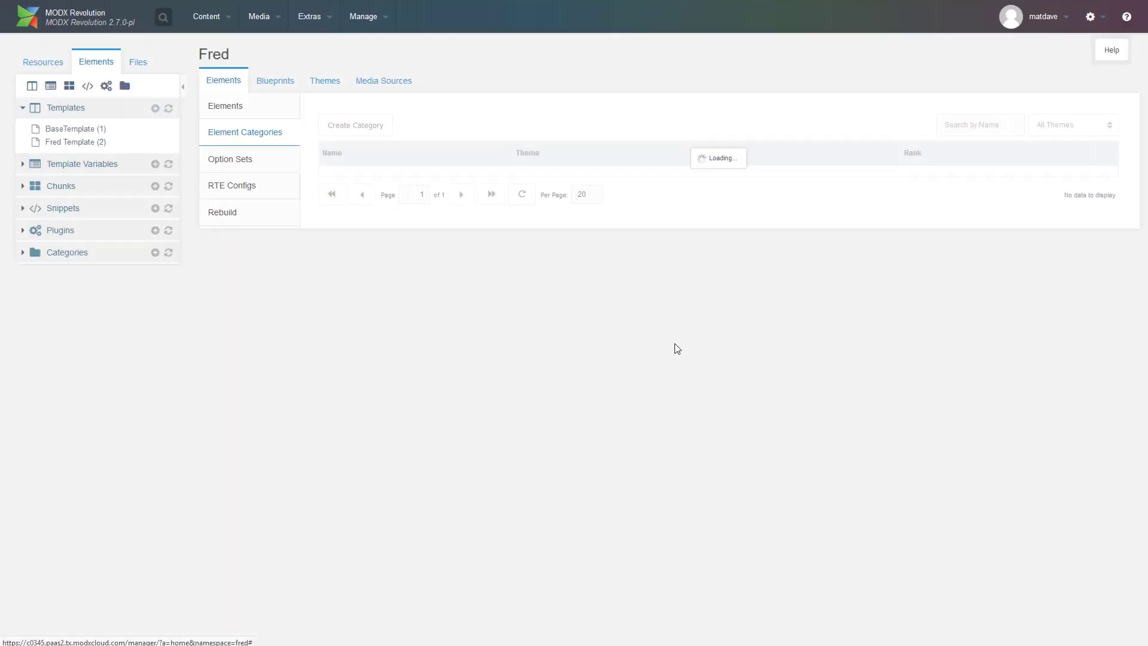
- Start a new Fred element named Content Area with theme Starter and category Blocks
{"action": "left_click", "coordinate": [233, 107]}
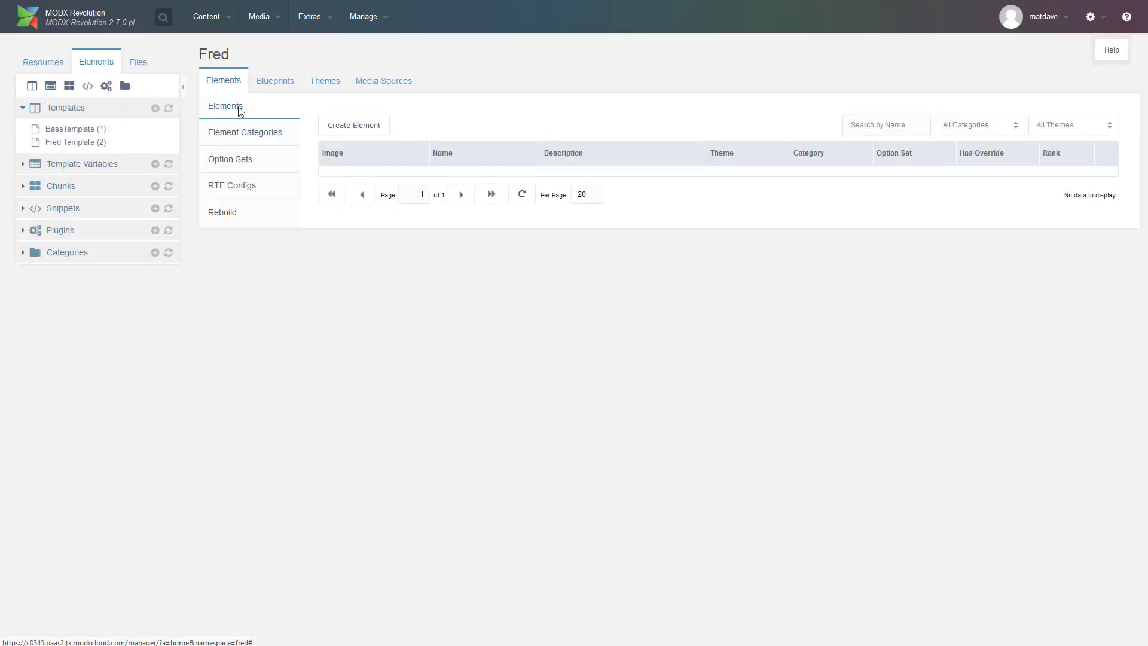
{"action": "left_click", "coordinate": [379, 129]}
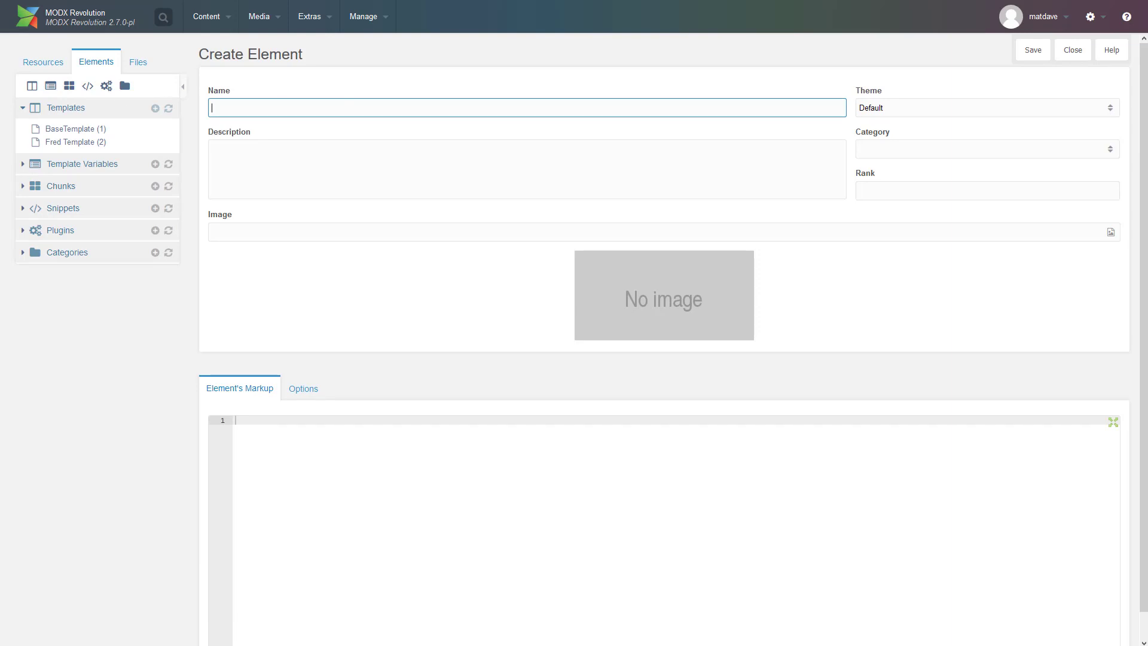
{"action": "type", "text": "Content Area"}
{"action": "left_click", "coordinate": [240, 175]}
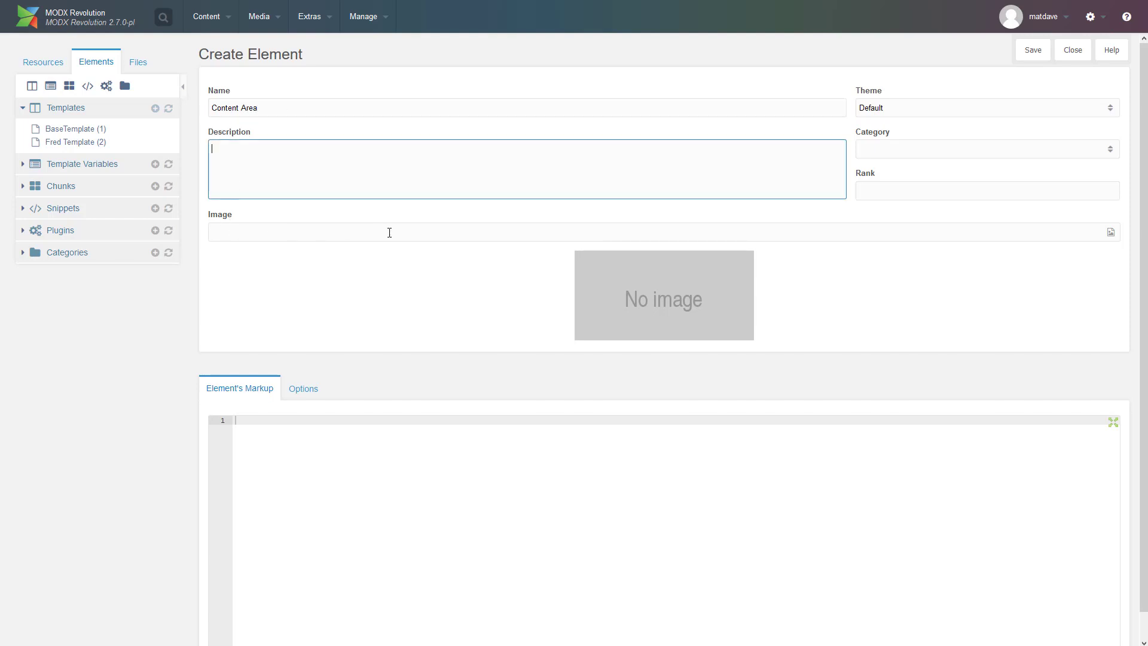
{"action": "left_click", "coordinate": [1110, 108]}
{"action": "left_click", "coordinate": [1024, 143]}
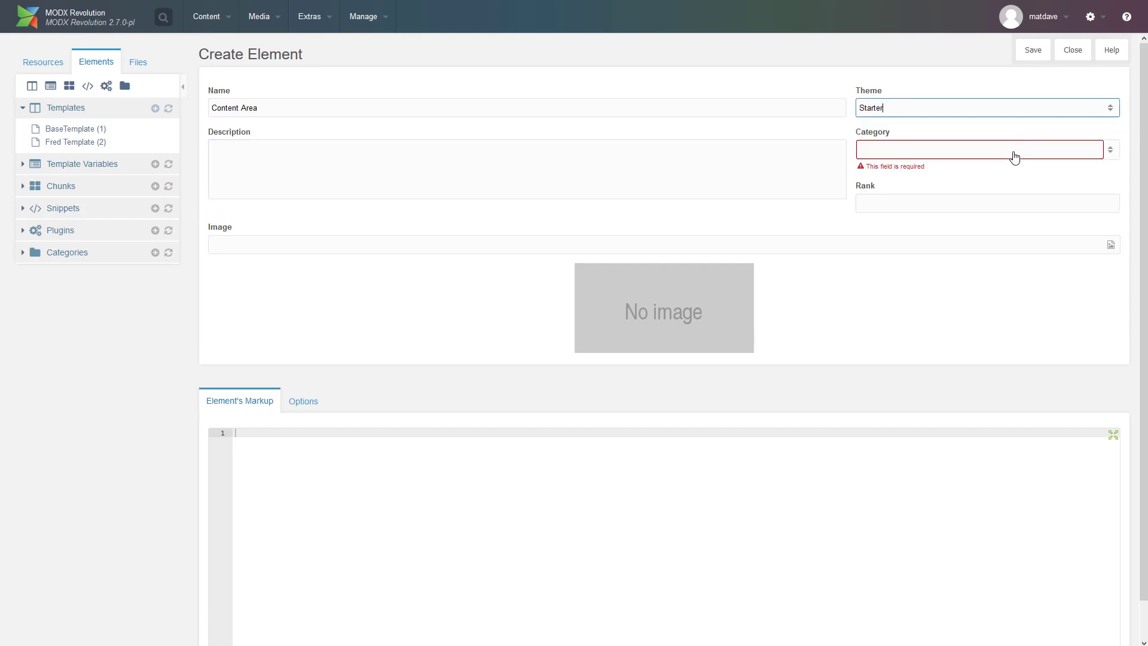
{"action": "left_click", "coordinate": [1072, 155]}
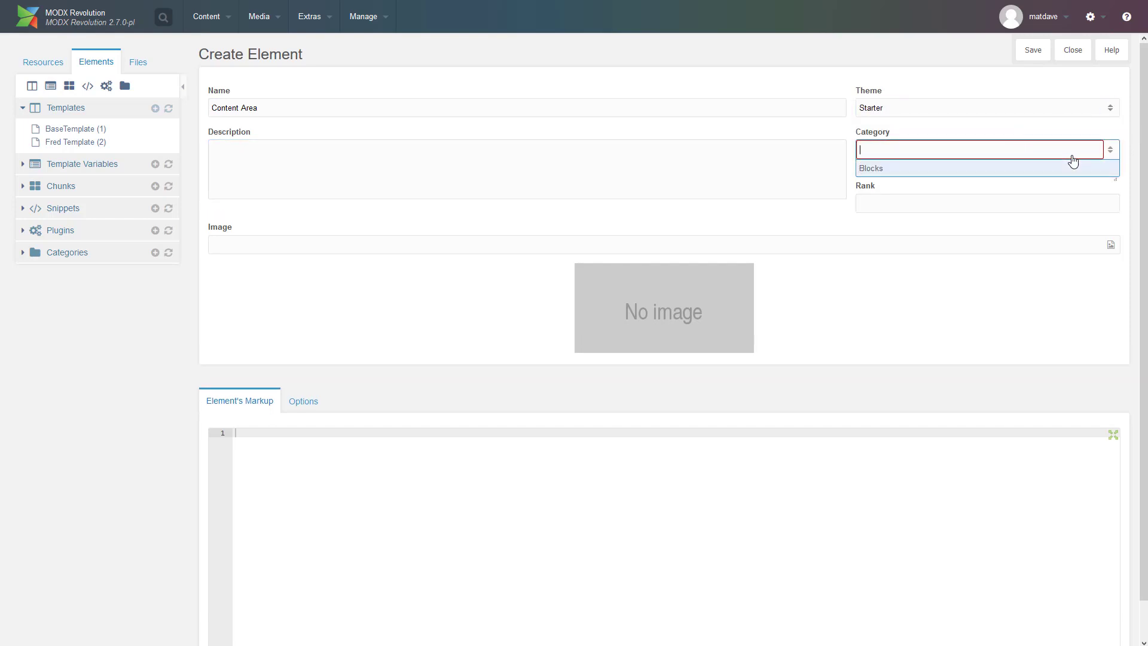
{"action": "left_click", "coordinate": [928, 169]}
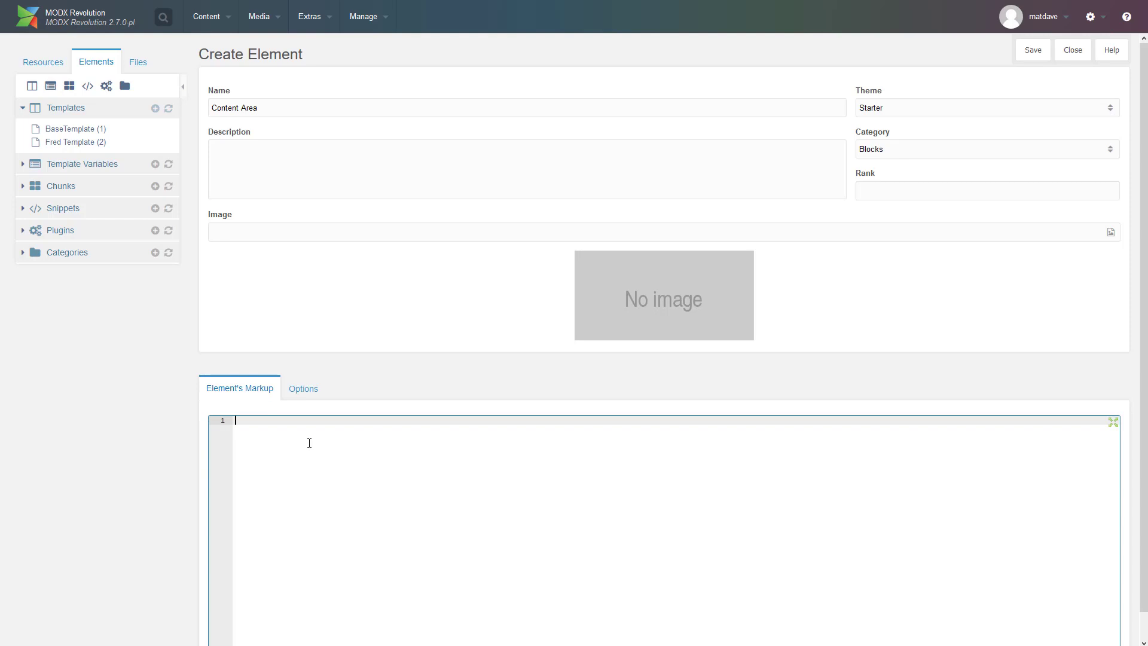
- Write the element's markup as a div with data-fred-name="content" and data-fred-rte="true"
{"action": "type", "text": "div>"}
{"action": "key", "text": "Return"}
{"action": "type", "text": "dtaa"}
{"action": "key", "text": "BackSpace"}
{"action": "key", "text": "BackSpace"}
{"action": "key", "text": "BackSpace"}
{"action": "type", "text": "ata-fred-name=\"content\" data-fred-rte=\"true\">"}
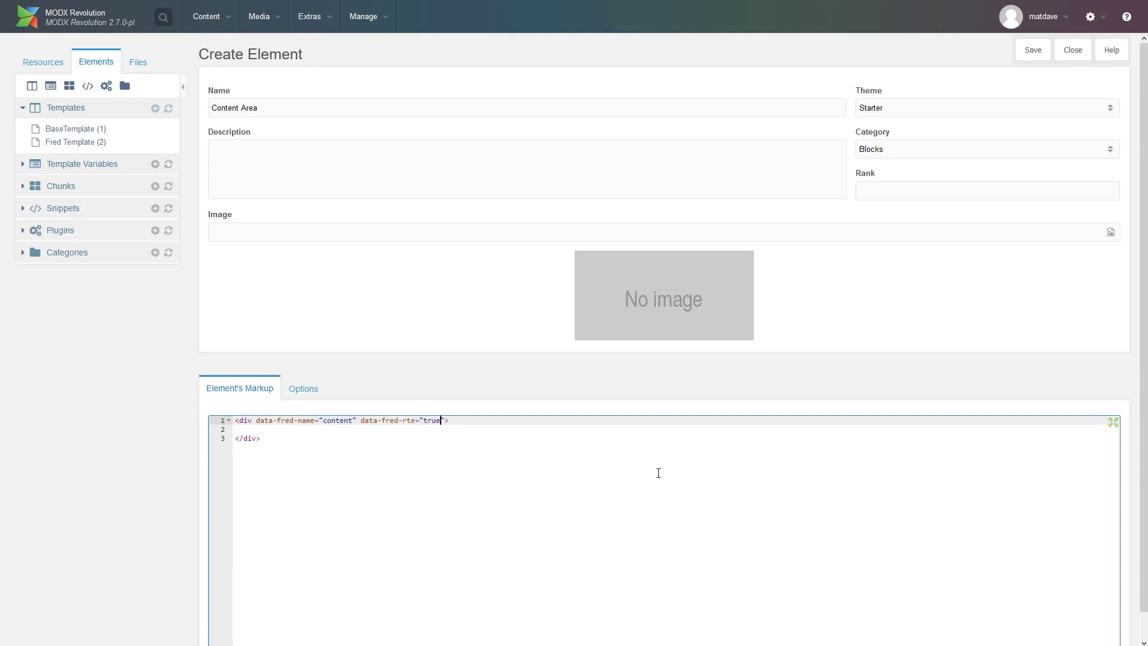
{"action": "left_click", "coordinate": [658, 473]}
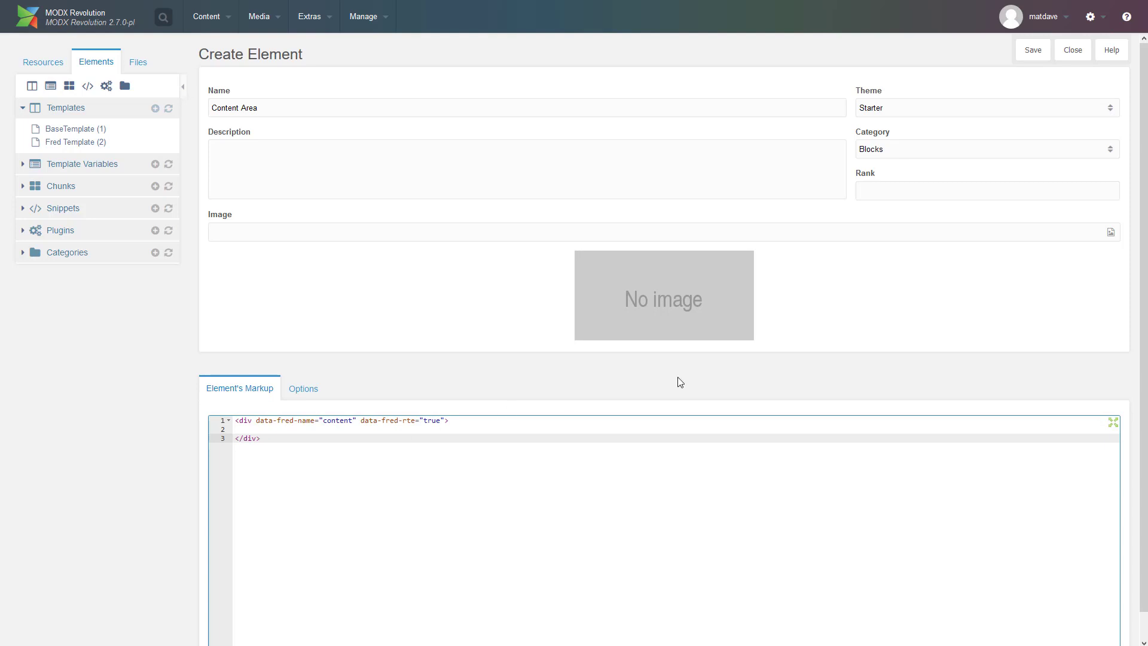
- Check the element's option sets, give its div style="background: {{bgcolor}}", and save and close the element
{"action": "left_click", "coordinate": [313, 395]}
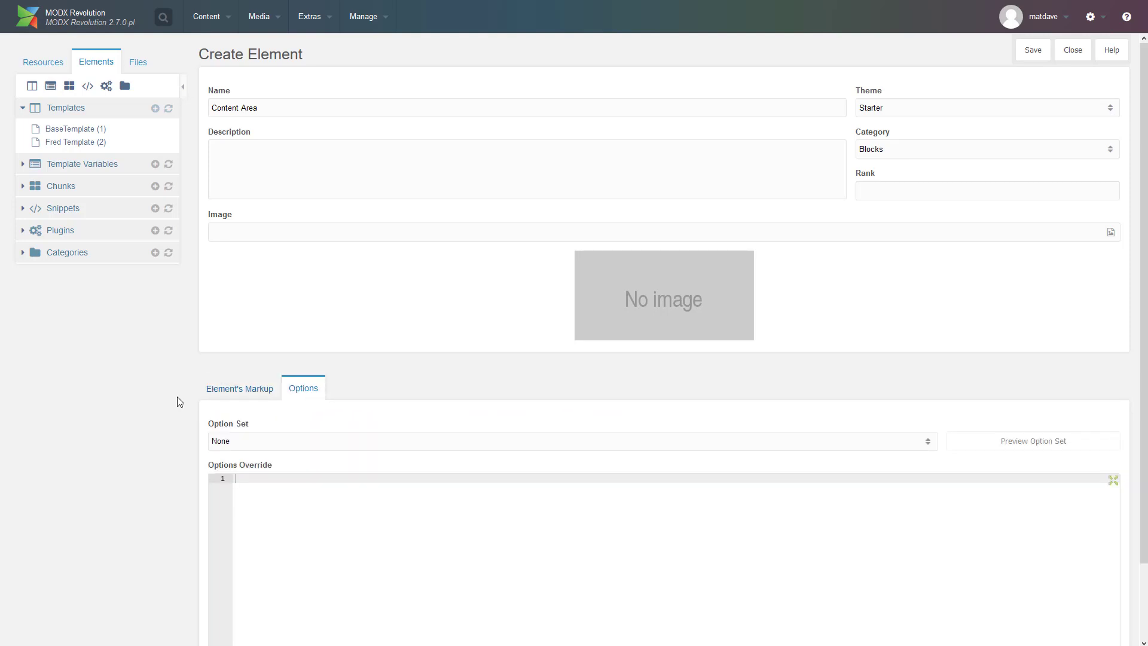
{"action": "left_click", "coordinate": [917, 441]}
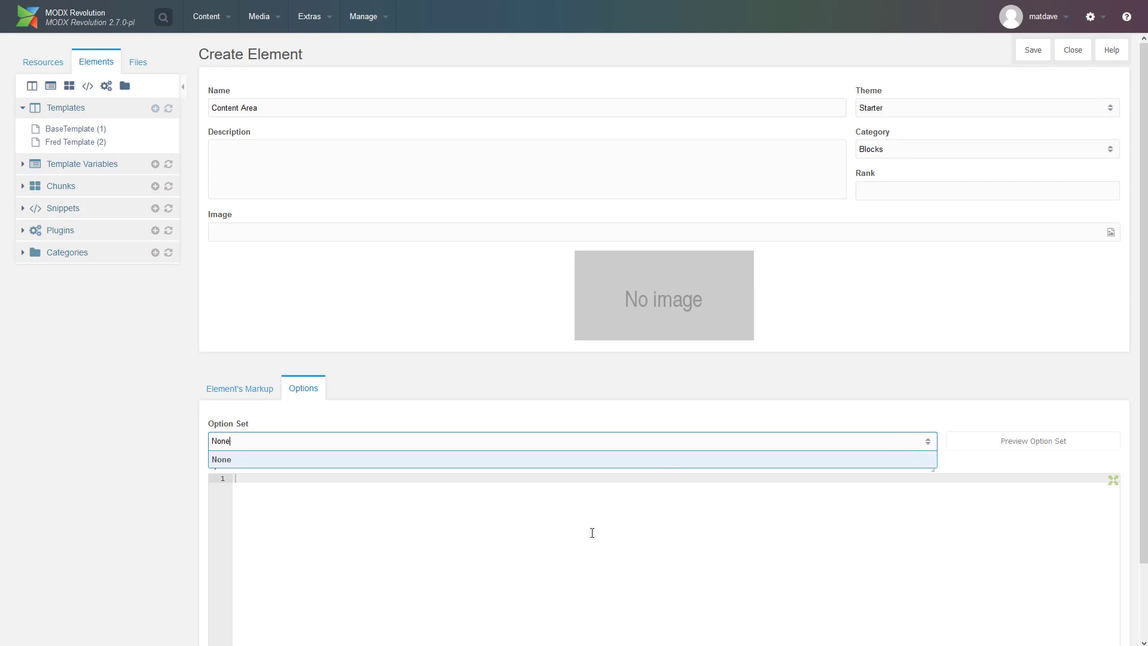
{"action": "left_click", "coordinate": [592, 512]}
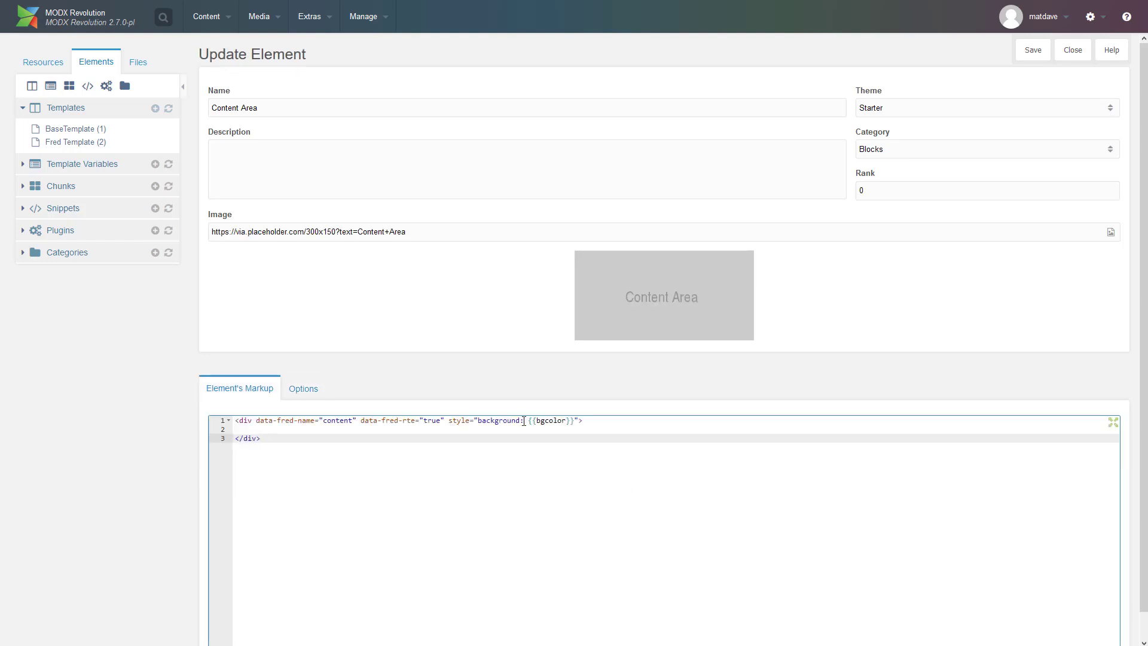
{"action": "triple_click", "coordinate": [565, 422]}
{"action": "left_click", "coordinate": [556, 437]}
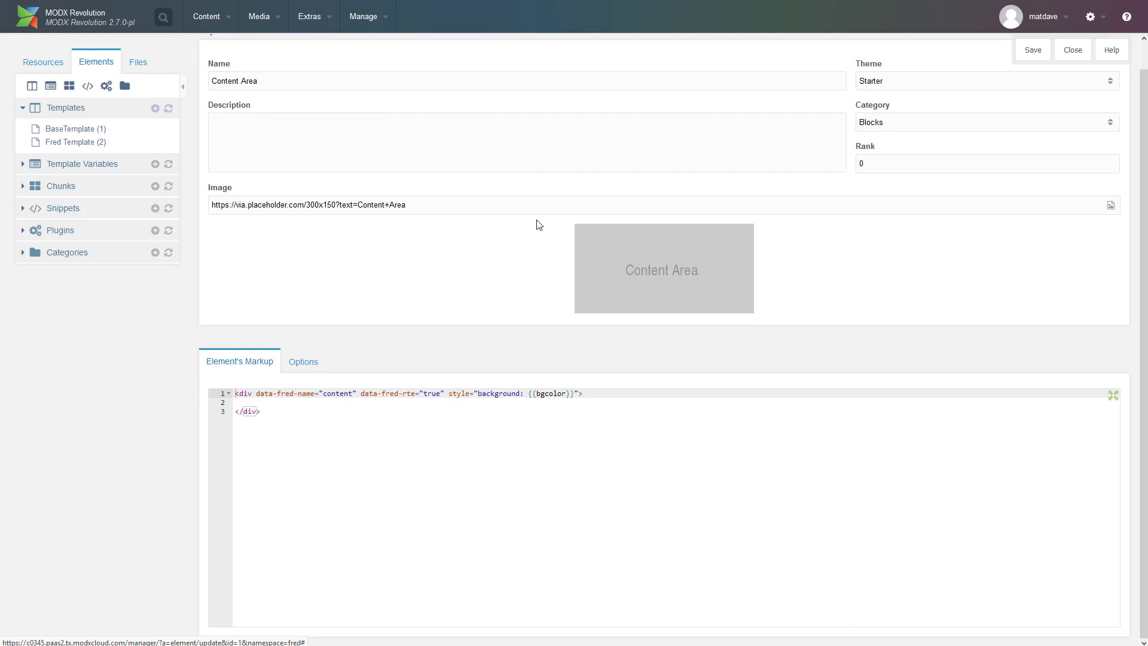
{"action": "scroll", "coordinate": [538, 223], "scroll_direction": "up", "scroll_amount": 1}
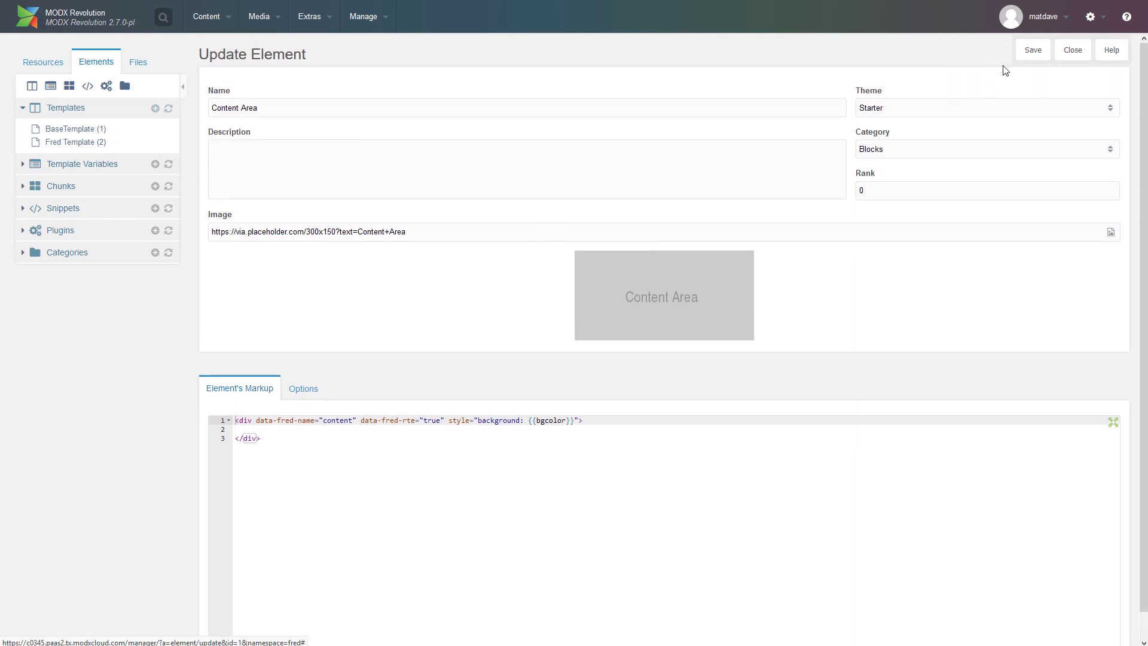
{"action": "left_click", "coordinate": [1071, 53]}
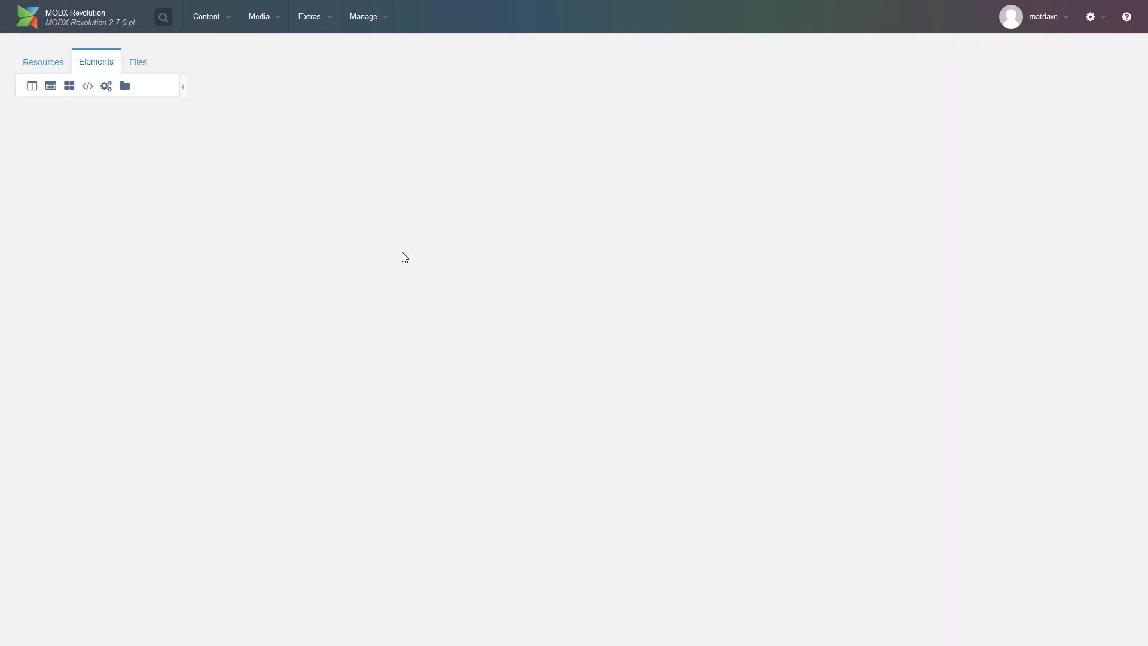
- Start a new option set named content-options with theme Starter and Complete set to Yes
{"action": "left_click", "coordinate": [230, 159]}
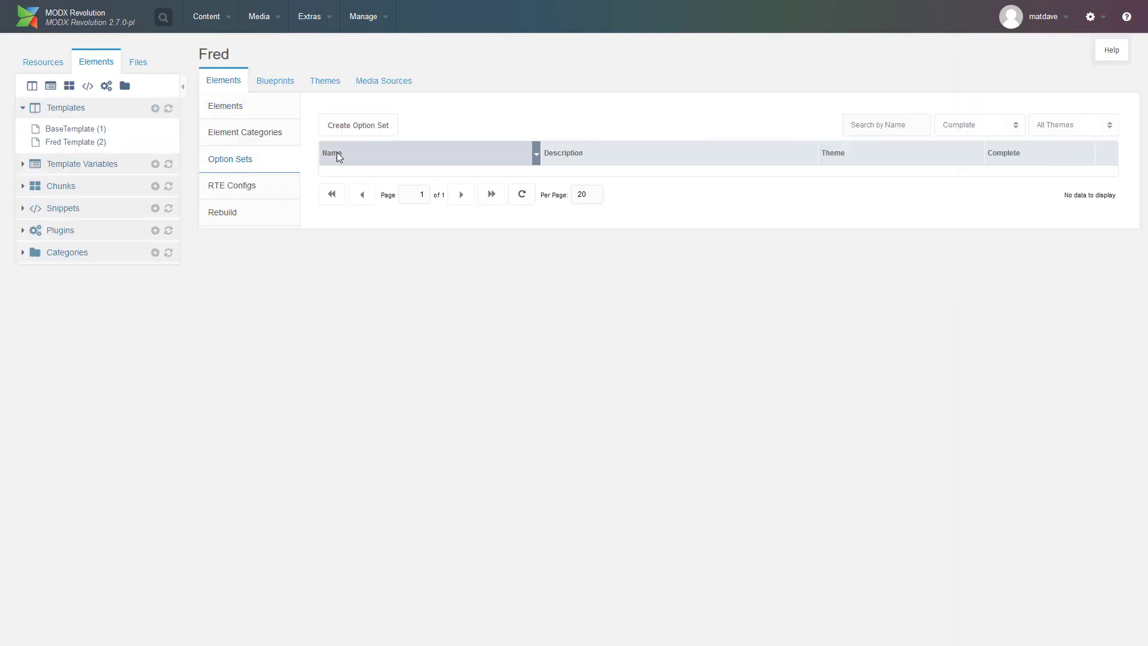
{"action": "left_click", "coordinate": [353, 126]}
{"action": "type", "text": "content-options"}
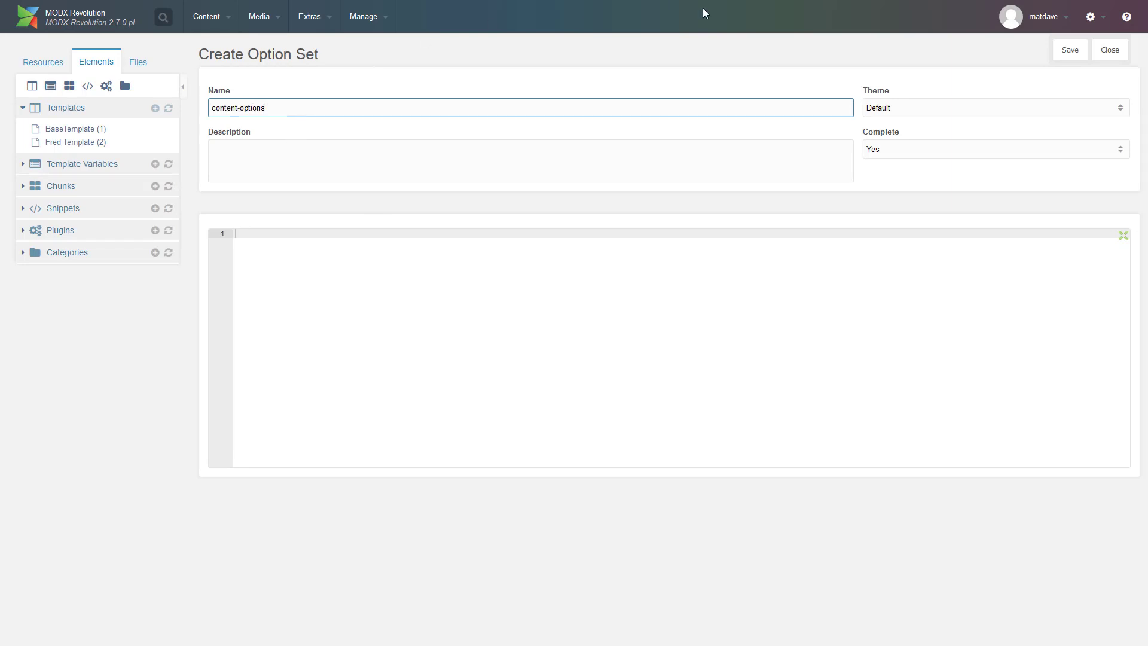
{"action": "left_click", "coordinate": [908, 112]}
{"action": "left_click", "coordinate": [879, 141]}
{"action": "left_click", "coordinate": [922, 153]}
{"action": "left_click", "coordinate": [894, 168]}
- Begin the option set's JSON with an object containing an empty "settings" array
{"action": "left_click", "coordinate": [269, 310]}
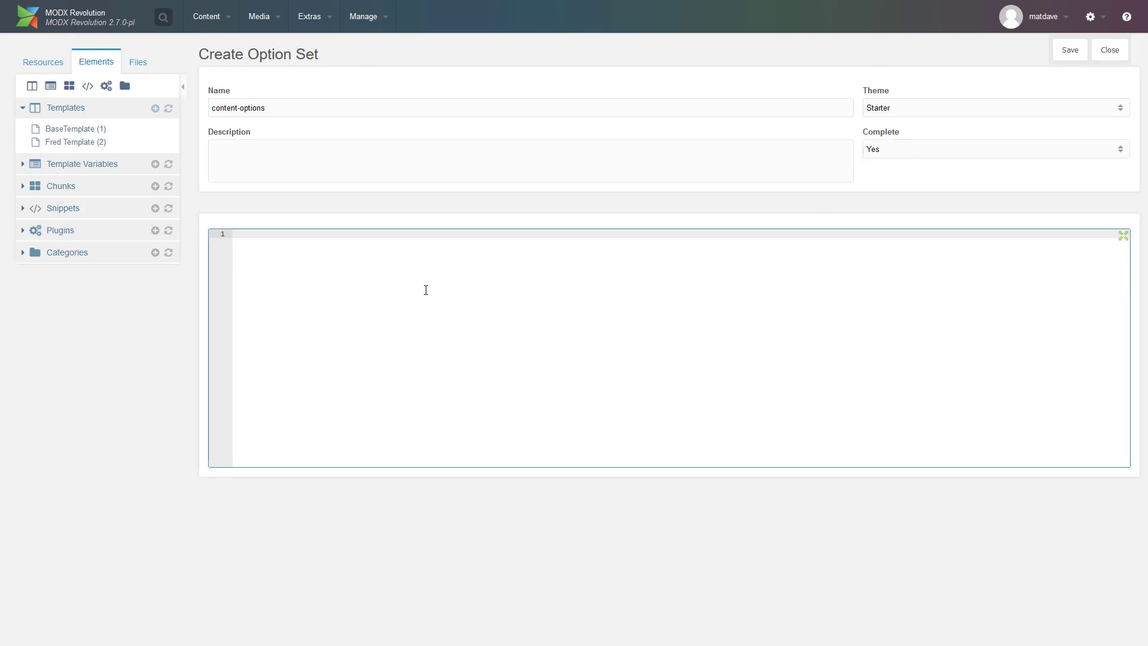
{"action": "type", "text": "{"}
{"action": "key", "text": "Return"}
{"action": "type", "text": "\""}
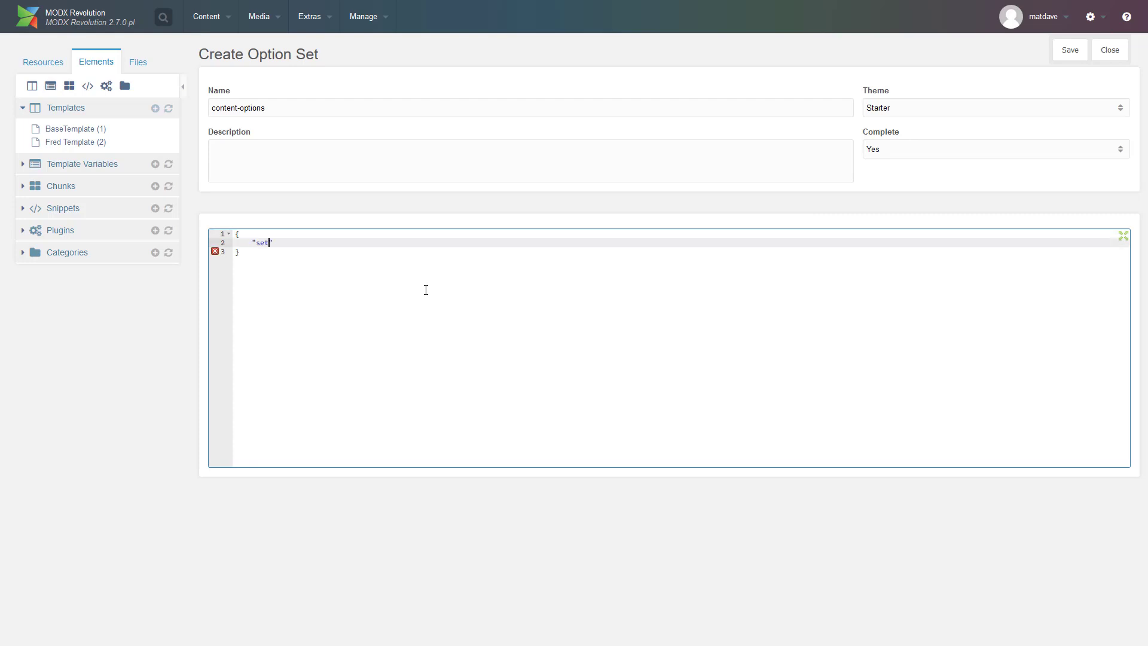
{"action": "type", "text": "settiogs\" : ["}
{"action": "key", "text": "Return"}
{"action": "key", "text": "Return"}
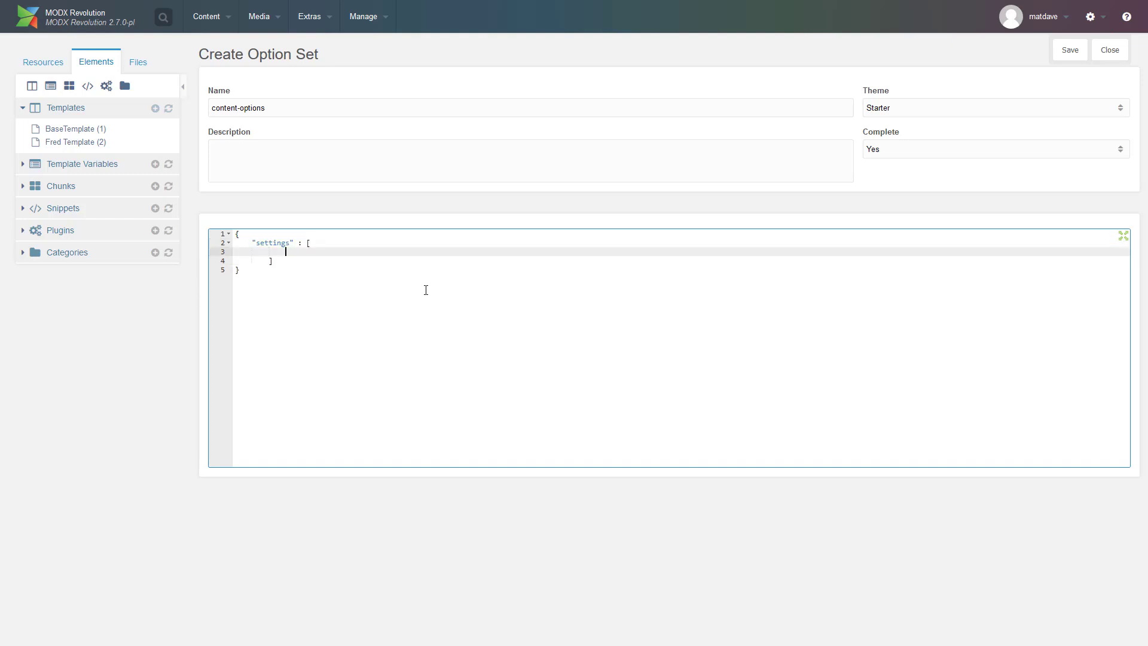
- In the settings array, define the name "bgcolor", label "Background Color" and type "select"
{"action": "type", "text": "\"name\" : \"\"bgcolor\","}
{"action": "key", "text": "Return"}
{"action": "type", "text": "\"label\" : \"Background Color\""}
{"action": "key", "text": "Return"}
{"action": "type", "text": "\"options"}
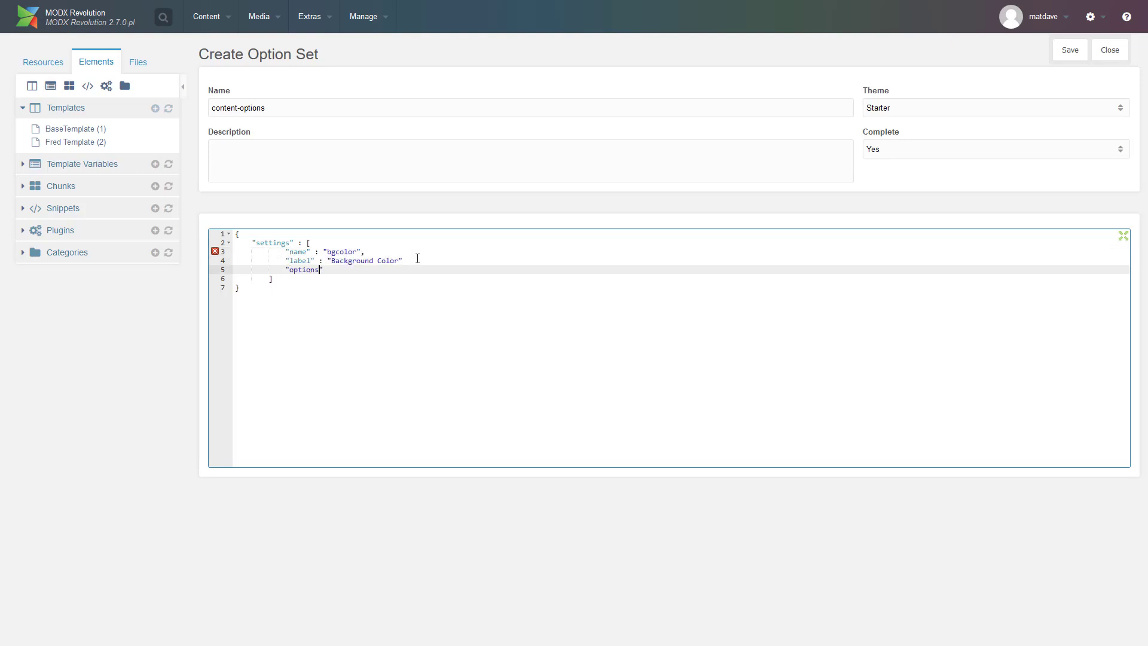
{"action": "key", "text": "BackSpace"}
{"action": "key", "text": "BackSpace"}
{"action": "key", "text": "BackSpace"}
{"action": "key", "text": "BackSpace"}
{"action": "key", "text": "BackSpace"}
{"action": "key", "text": "BackSpace"}
{"action": "key", "text": "BackSpace"}
{"action": "type", "text": "type\" : \"select\","}
- Add an "options" object mapping #fff to White, #f00 to Red and #00f to Blue
{"action": "key", "text": "Return"}
{"action": "type", "text": "\"options\" :"}
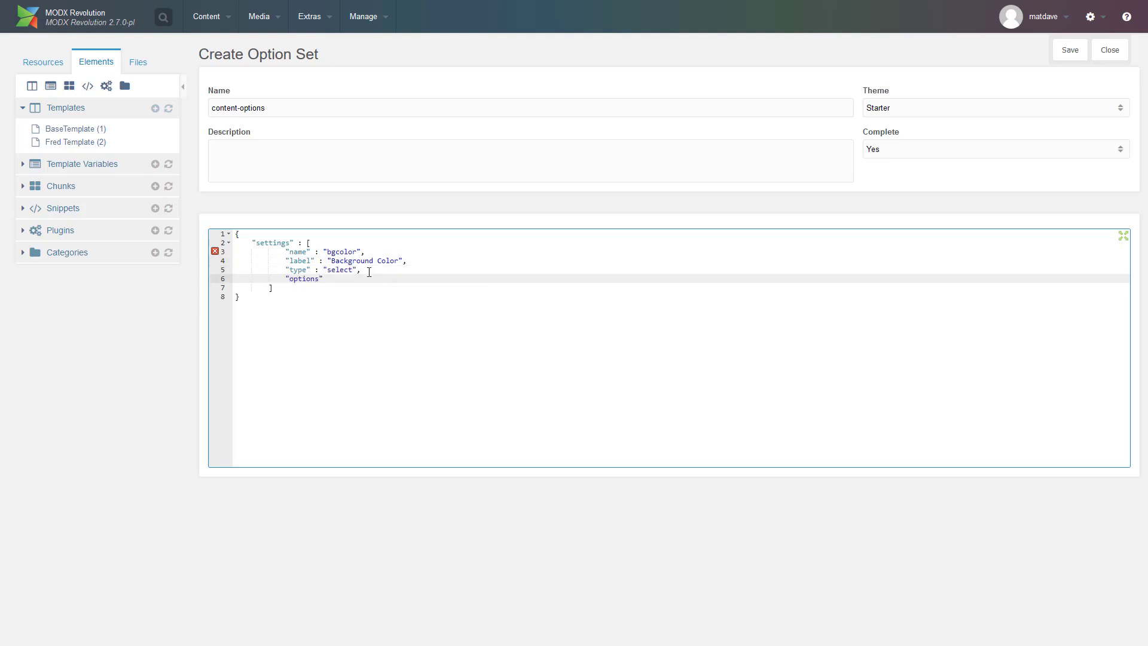
{"action": "type", "text": " {"}
{"action": "key", "text": "Return"}
{"action": "type", "text": "\"#fff\" : \""}
{"action": "type", "text": "White\","}
{"action": "key", "text": "Return"}
{"action": "type", "text": "\"#f00\" : \"Red\","}
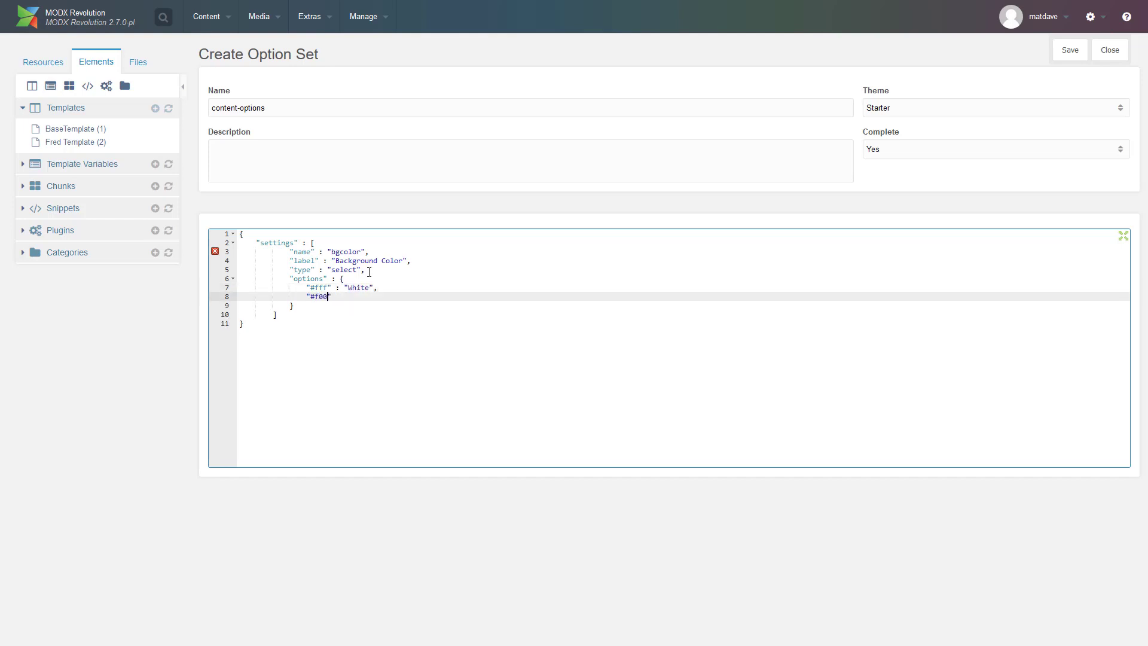
{"action": "key", "text": "Return"}
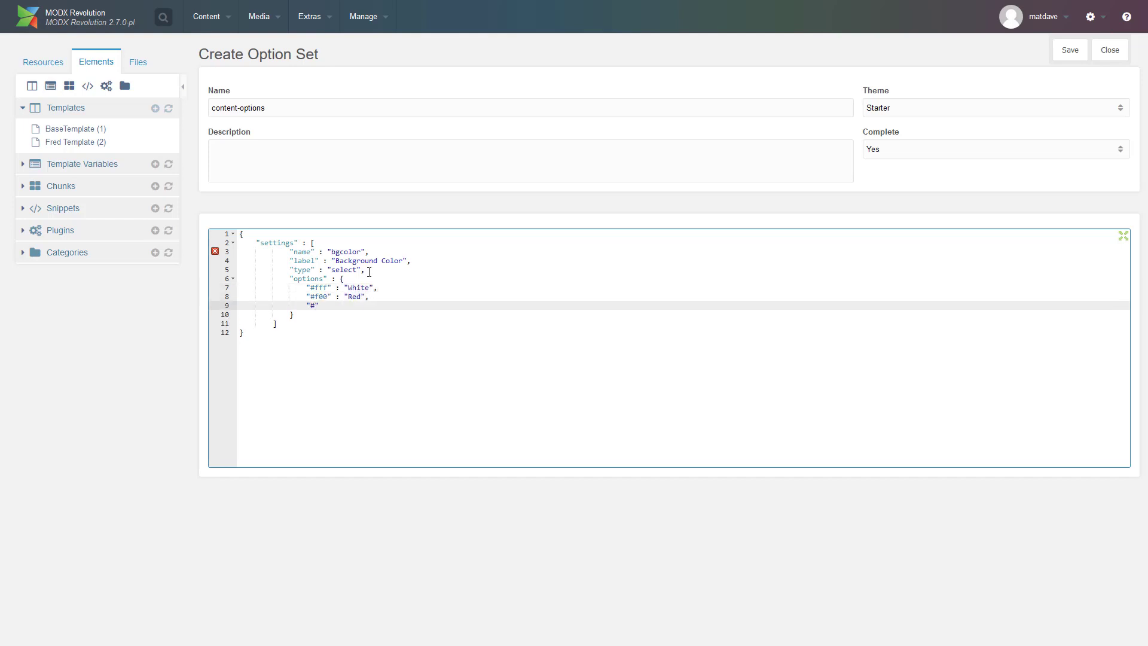
{"action": "type", "text": "\"#00f\" : \"Blue\""}
- Add a "value" entry of "#fff" after the options object
{"action": "left_click", "coordinate": [318, 317]}
{"action": "type", "text": ","}
{"action": "key", "text": "Return"}
{"action": "type", "text": "\"value\" : \"#fff"}
- Wrap the bgcolor setting in its own indented braces inside the settings array, and save and close the option set
{"action": "left_click", "coordinate": [355, 243]}
{"action": "key", "text": "Return"}
{"action": "type", "text": "{"}
{"action": "left_click", "coordinate": [381, 329]}
{"action": "key", "text": "Return"}
{"action": "type", "text": "}"}
{"action": "left_click_drag", "start_coordinate": [279, 341], "coordinate": [274, 253]}
{"action": "key", "text": "Tab"}
{"action": "left_click", "coordinate": [454, 270]}
{"action": "key", "text": "ctrl+s"}
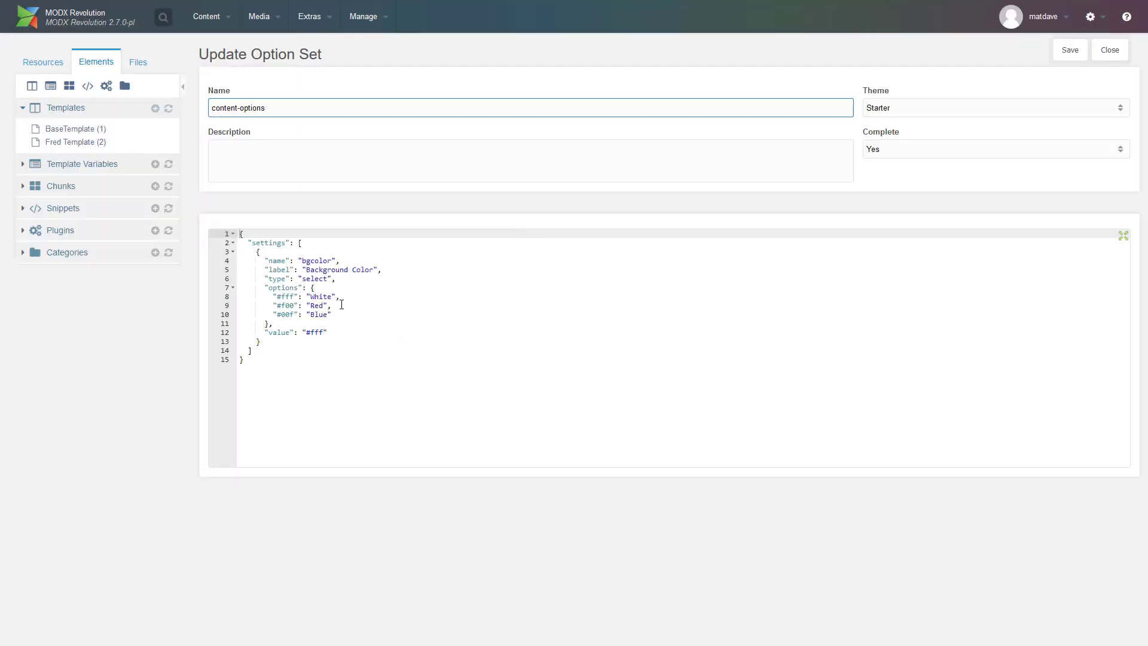
{"action": "left_click", "coordinate": [1111, 51]}
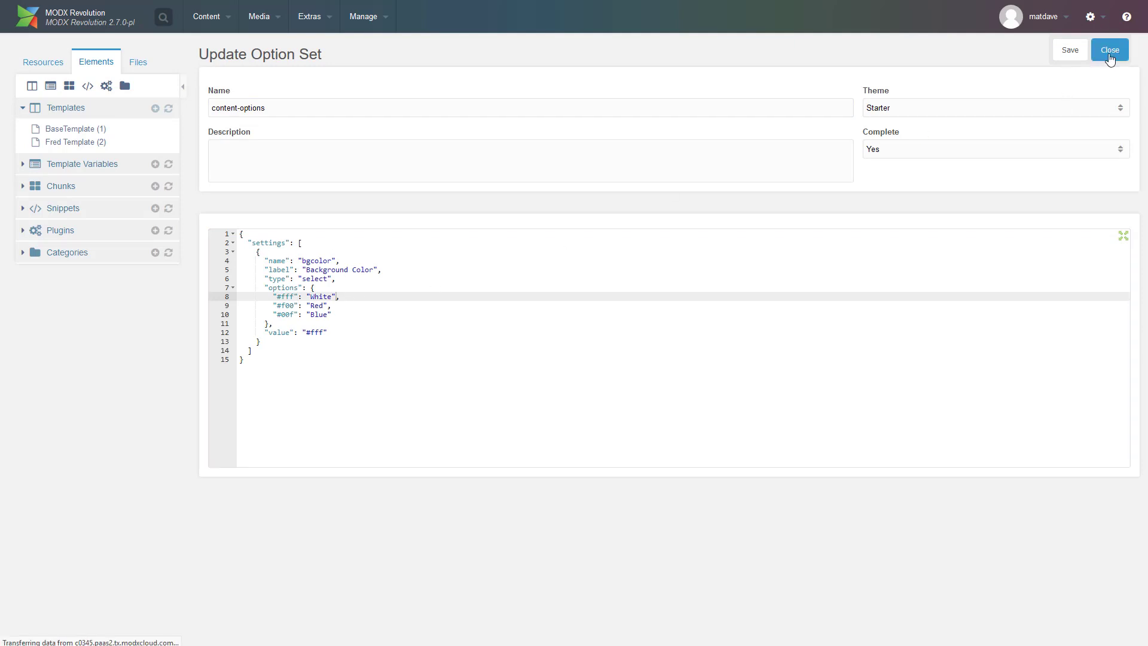
- Assign the content-options option set to the Content Area element and save and close the element
{"action": "left_click", "coordinate": [245, 107]}
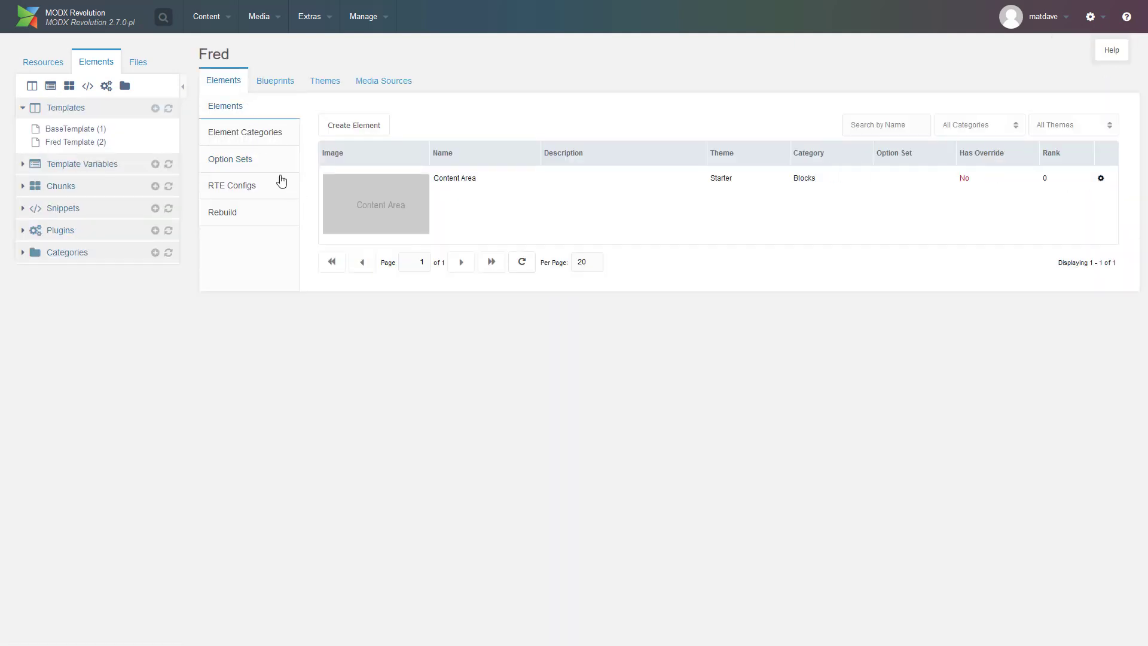
{"action": "right_click", "coordinate": [456, 192]}
{"action": "left_click", "coordinate": [479, 201]}
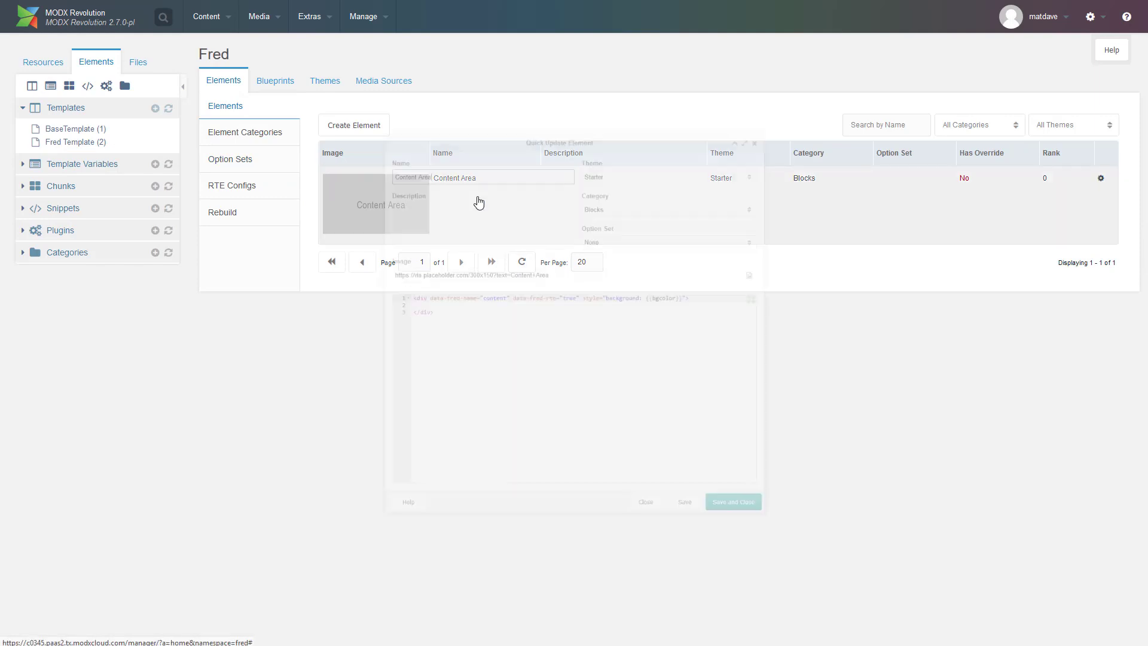
{"action": "left_click", "coordinate": [767, 225]}
{"action": "left_click", "coordinate": [723, 253]}
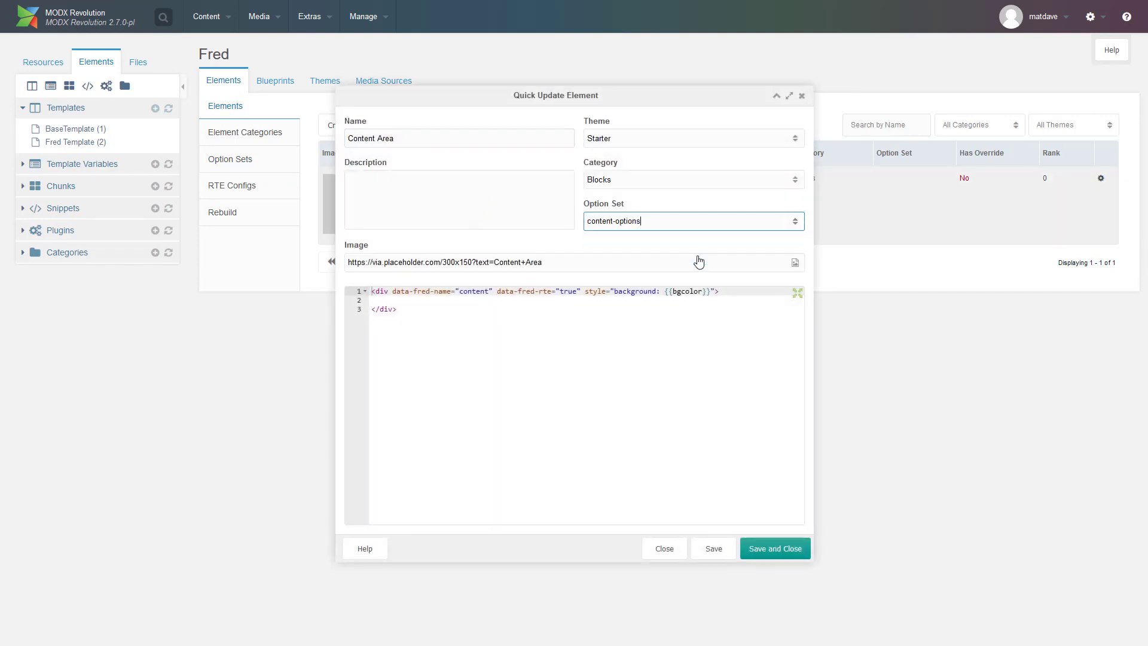
{"action": "left_click", "coordinate": [781, 549]}
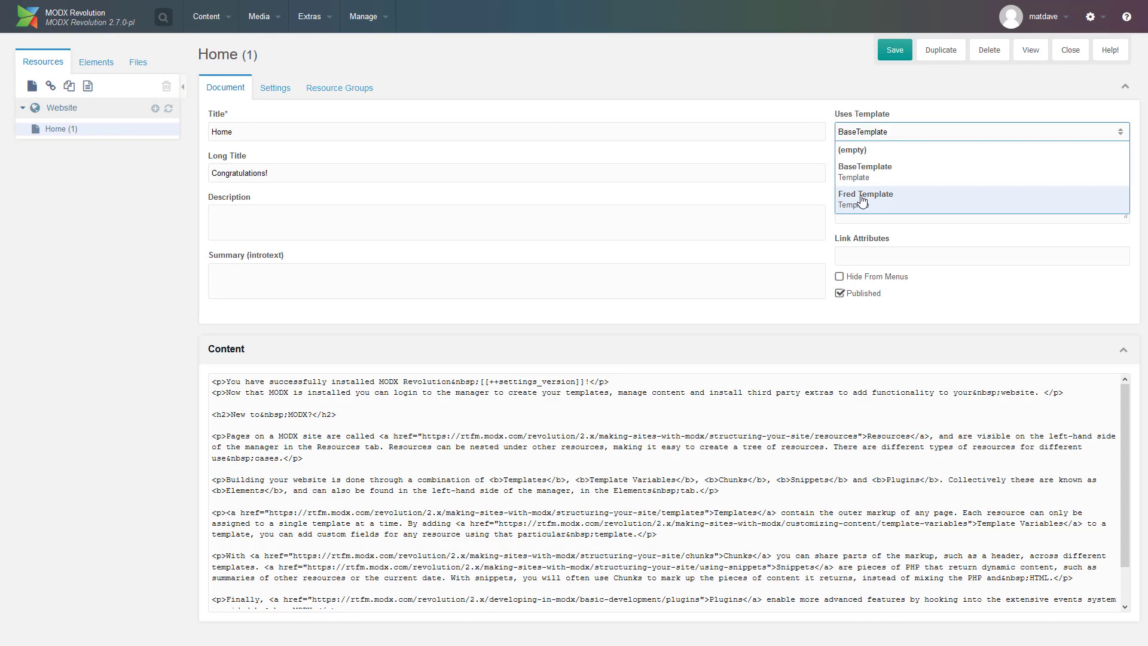
- Set the Home resource's template to Fred Template and save the resource
{"action": "left_click", "coordinate": [863, 197]}
{"action": "left_click", "coordinate": [549, 372]}
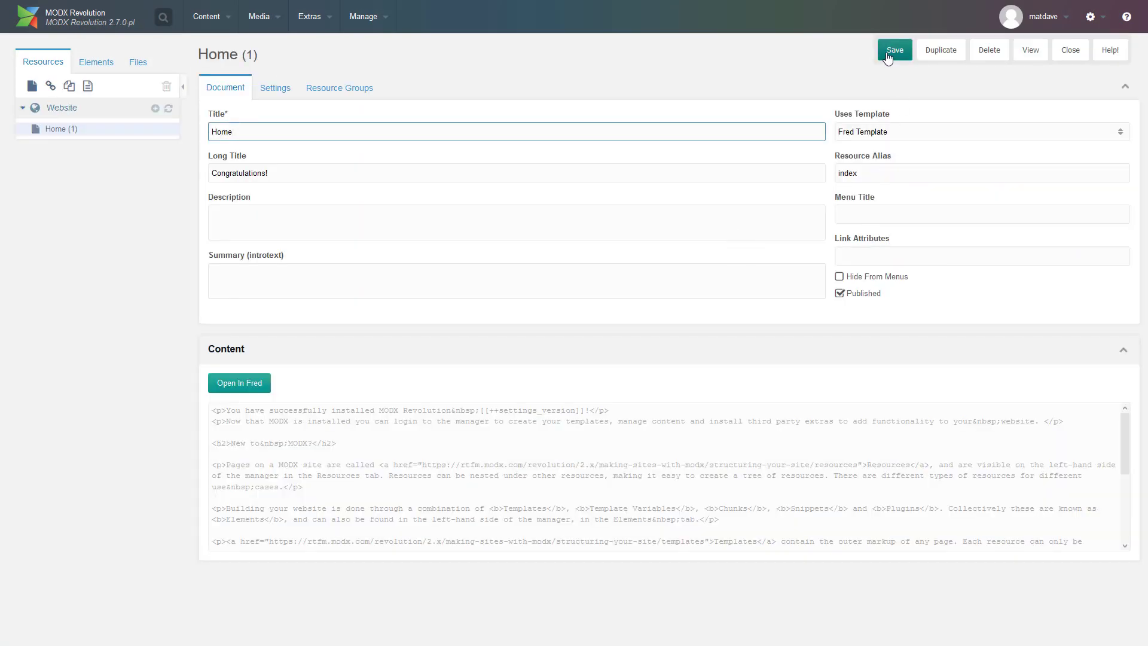
{"action": "left_click", "coordinate": [888, 55]}
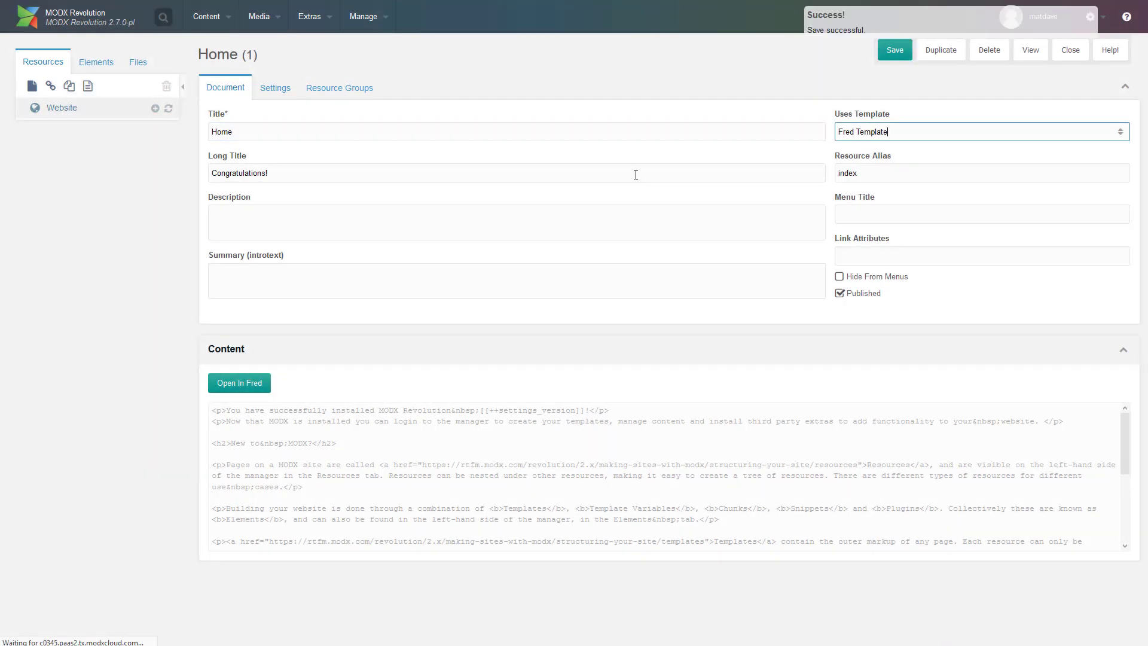
- Open the Home page in Fred and place the Content Area element from Blocks beneath the Congratulations! heading
{"action": "left_click", "coordinate": [235, 386]}
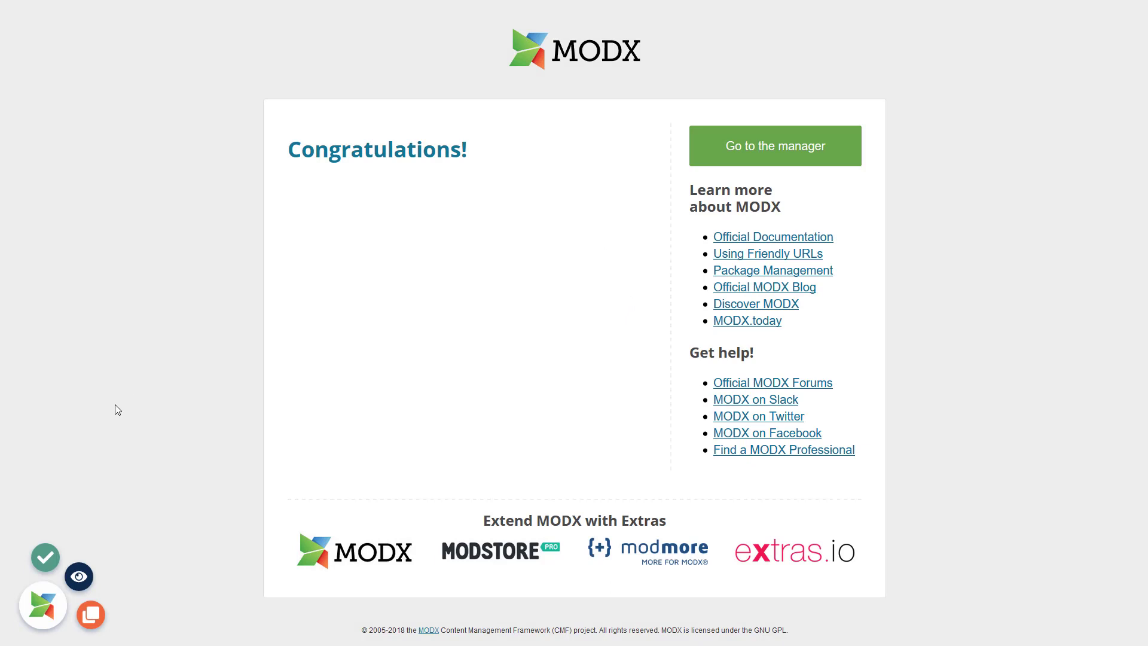
{"action": "left_click", "coordinate": [37, 610]}
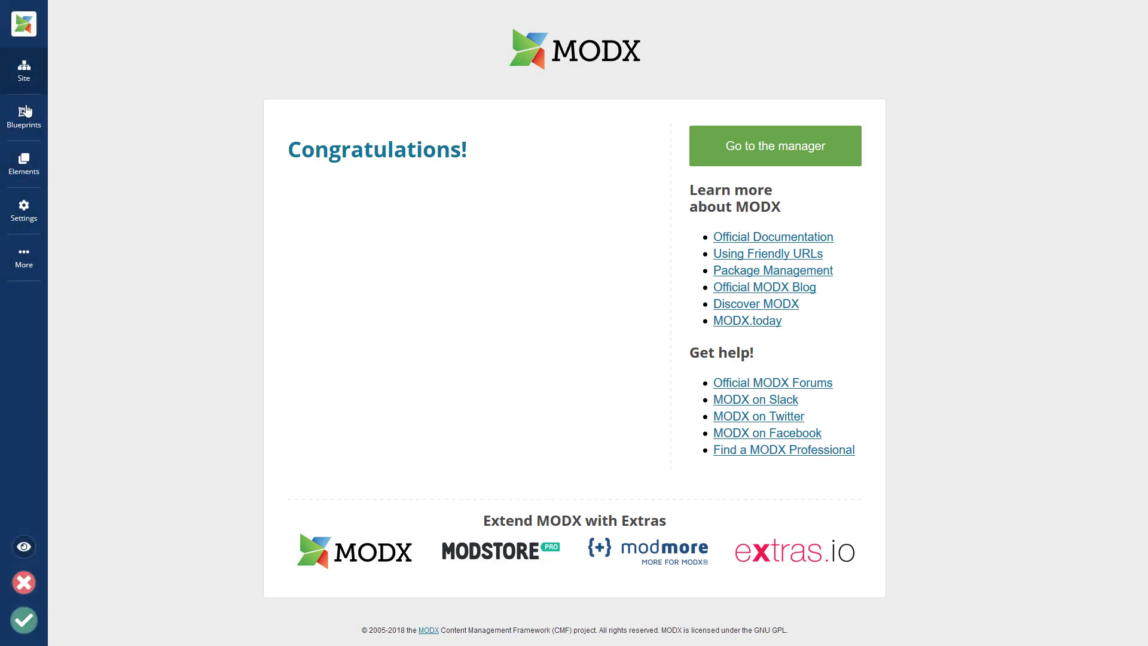
{"action": "left_click", "coordinate": [24, 162]}
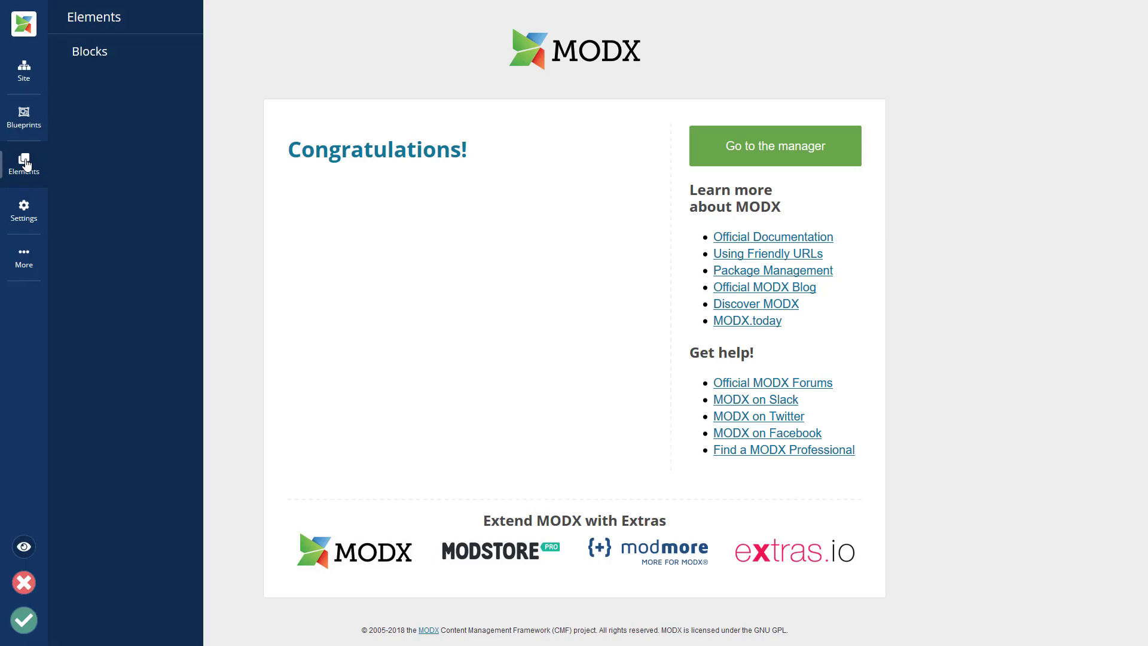
{"action": "left_click", "coordinate": [99, 53]}
{"action": "left_click_drag", "start_coordinate": [283, 51], "coordinate": [404, 229]}
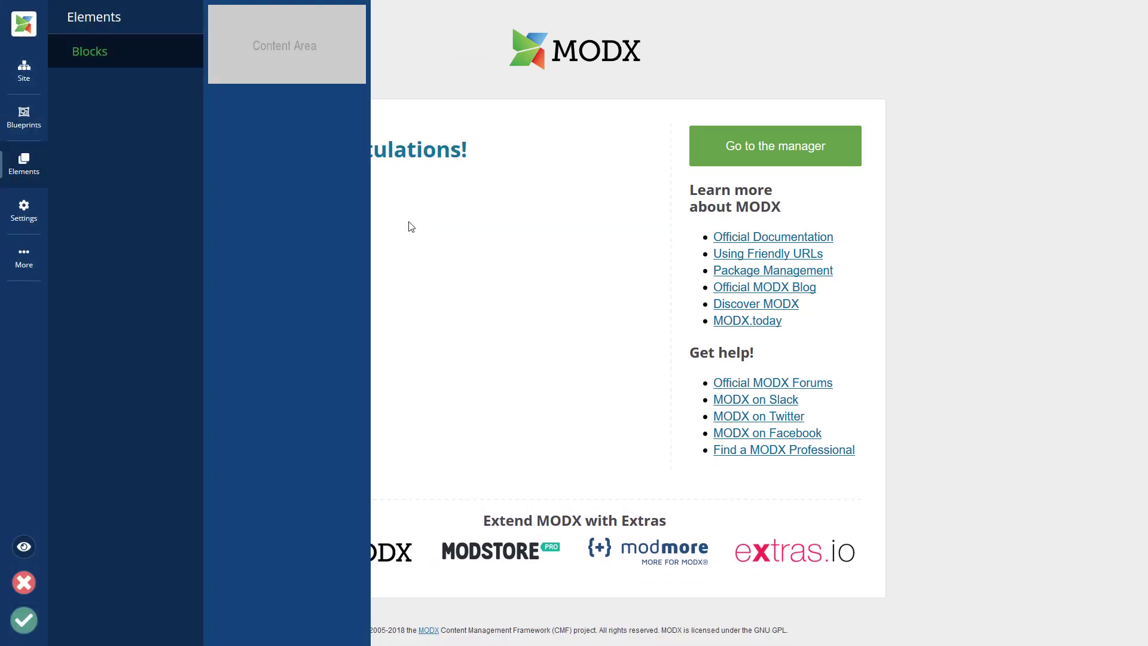
- Enter the text "This is a test Element!" in the Content Area and start a new line below it
{"action": "left_click", "coordinate": [348, 185]}
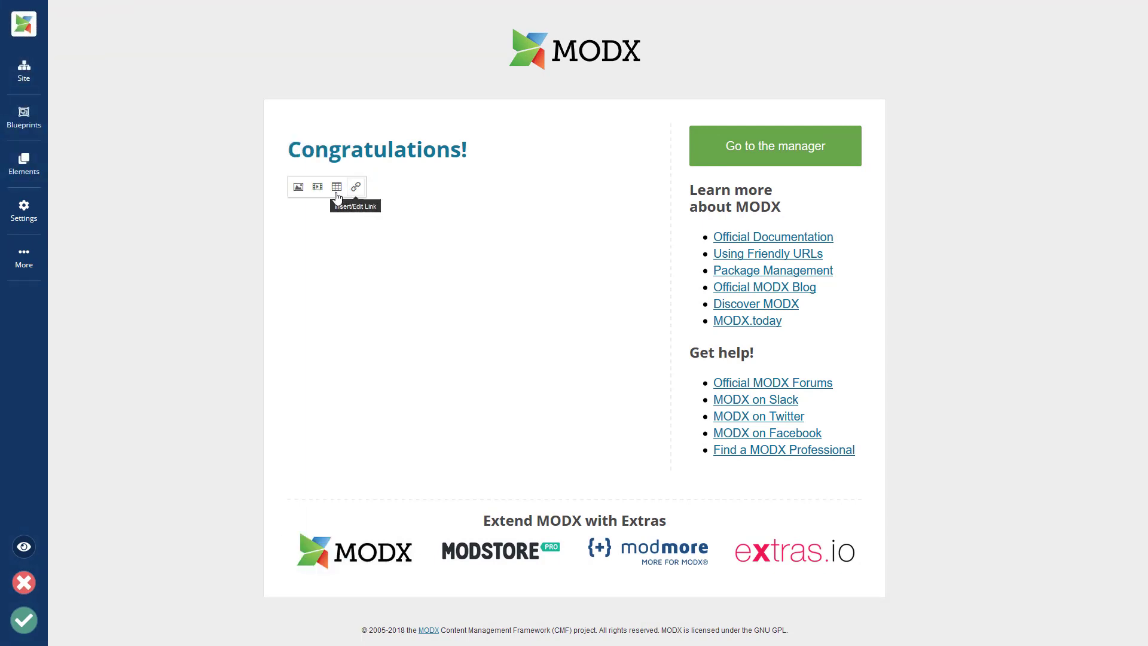
{"action": "left_click", "coordinate": [381, 189]}
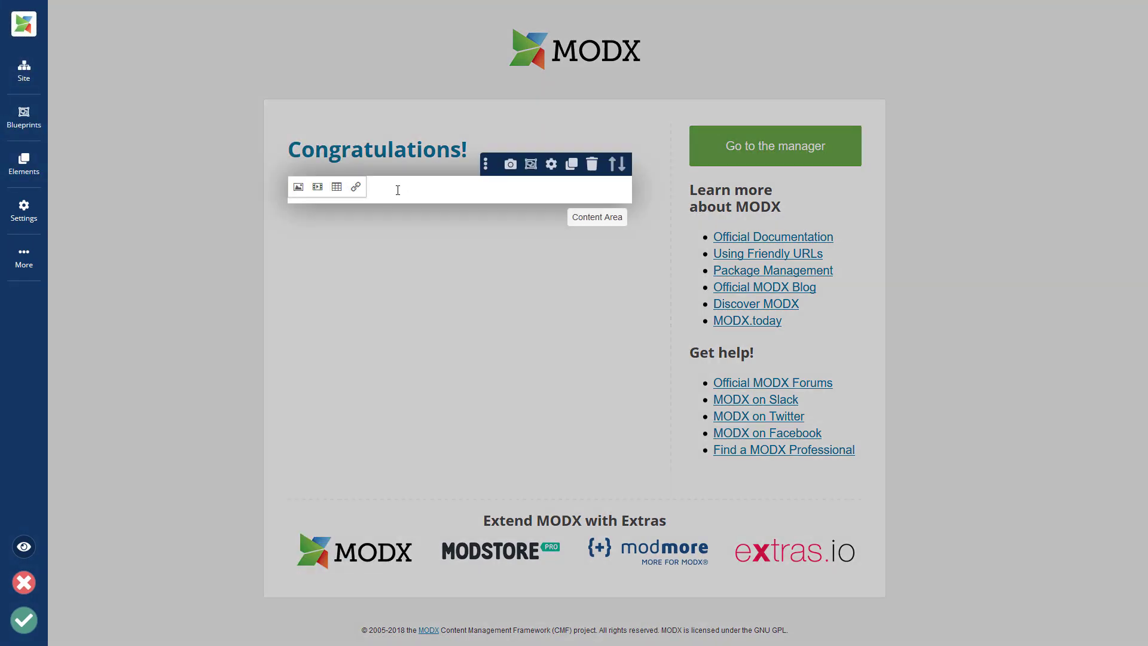
{"action": "double_click", "coordinate": [397, 190]}
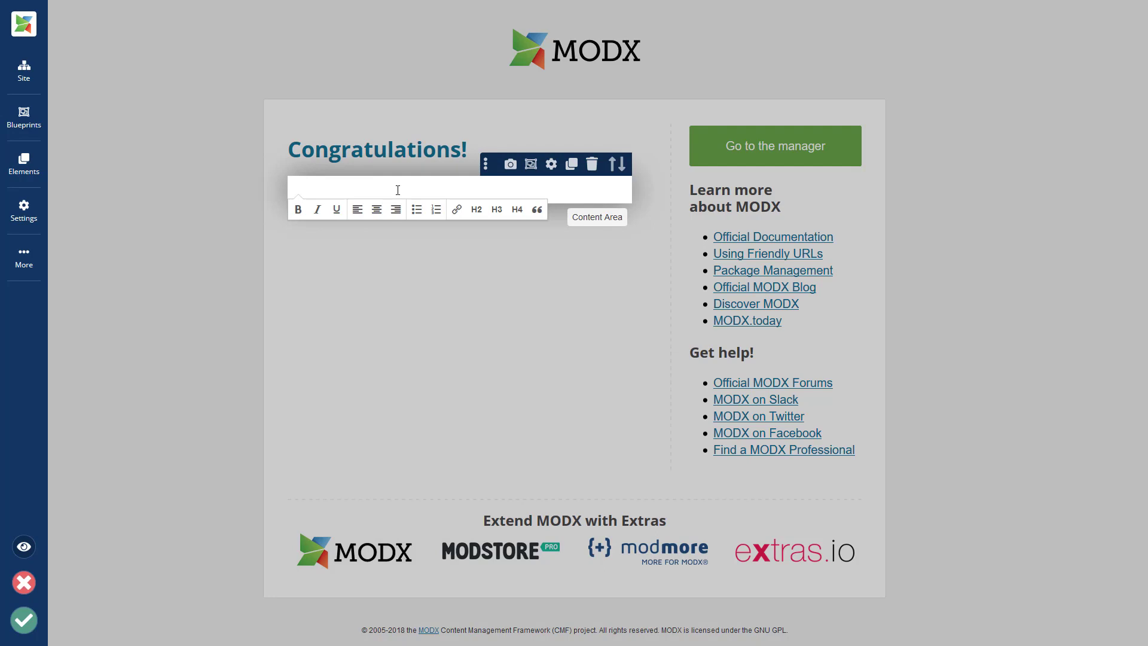
{"action": "type", "text": "This is a test Element"}
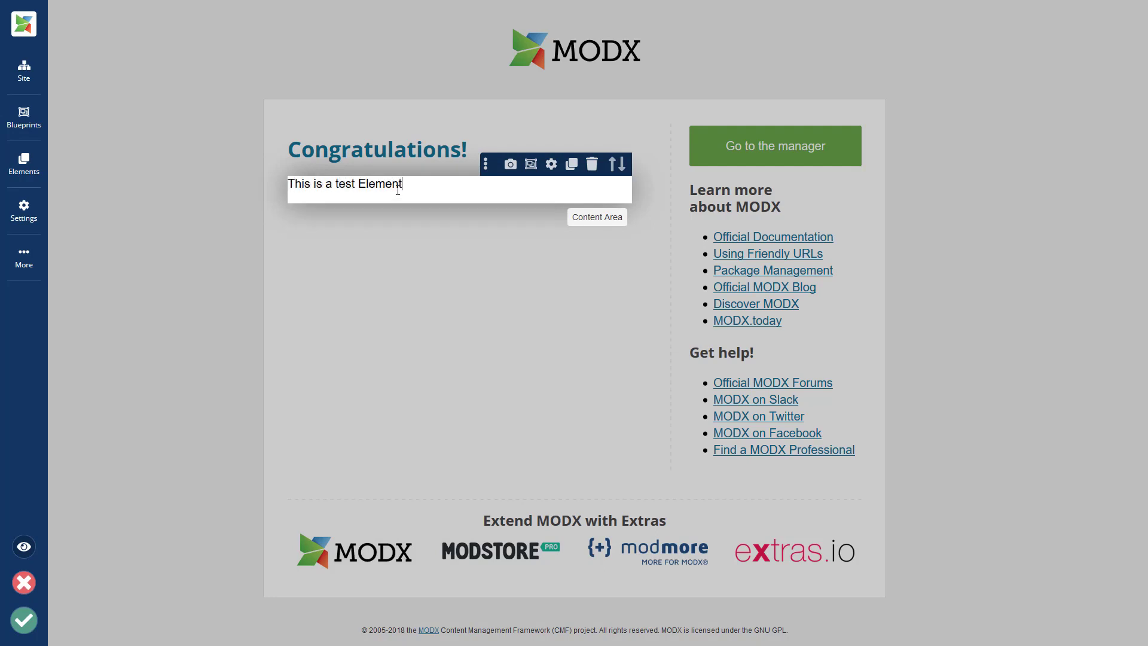
{"action": "type", "text": "!"}
{"action": "key", "text": "Return"}
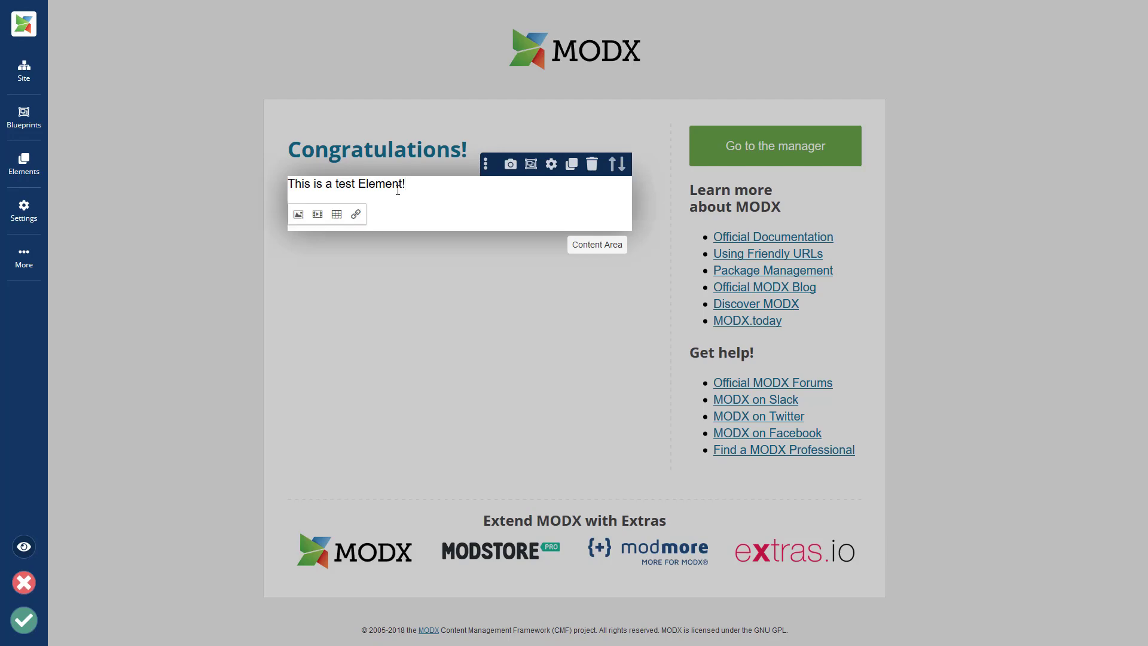
- Start inserting an image on the new line, upload fredslate.png to the starter folder and choose it as source
{"action": "left_click", "coordinate": [306, 212]}
{"action": "left_click", "coordinate": [698, 305]}
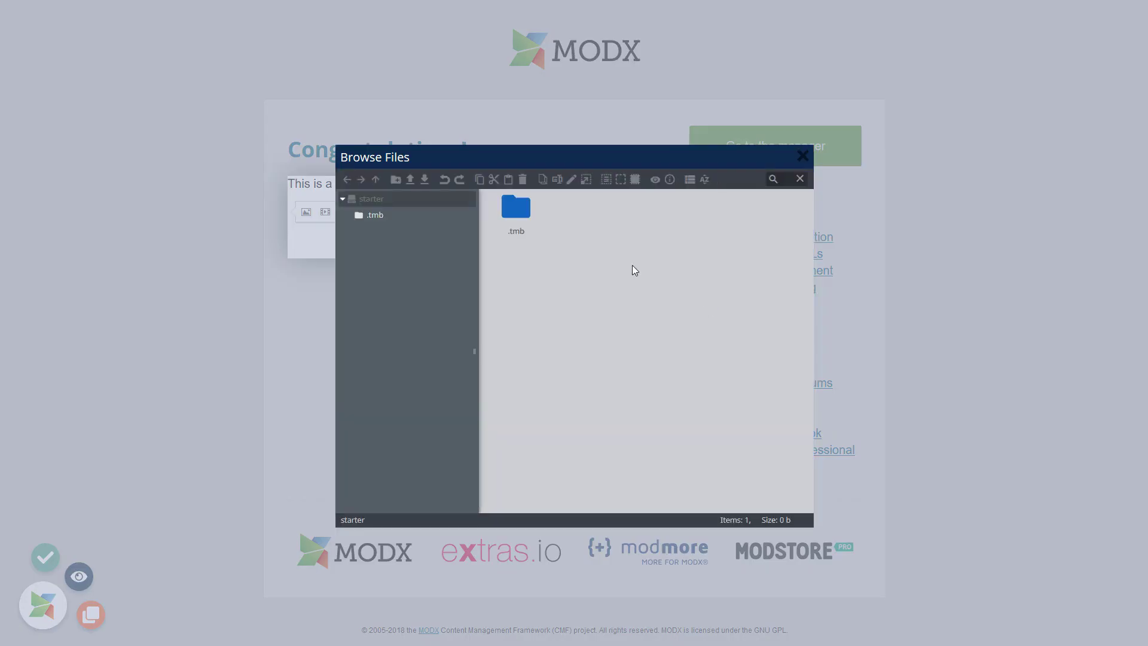
{"action": "left_click_drag", "start_coordinate": [87, 384], "coordinate": [652, 354]}
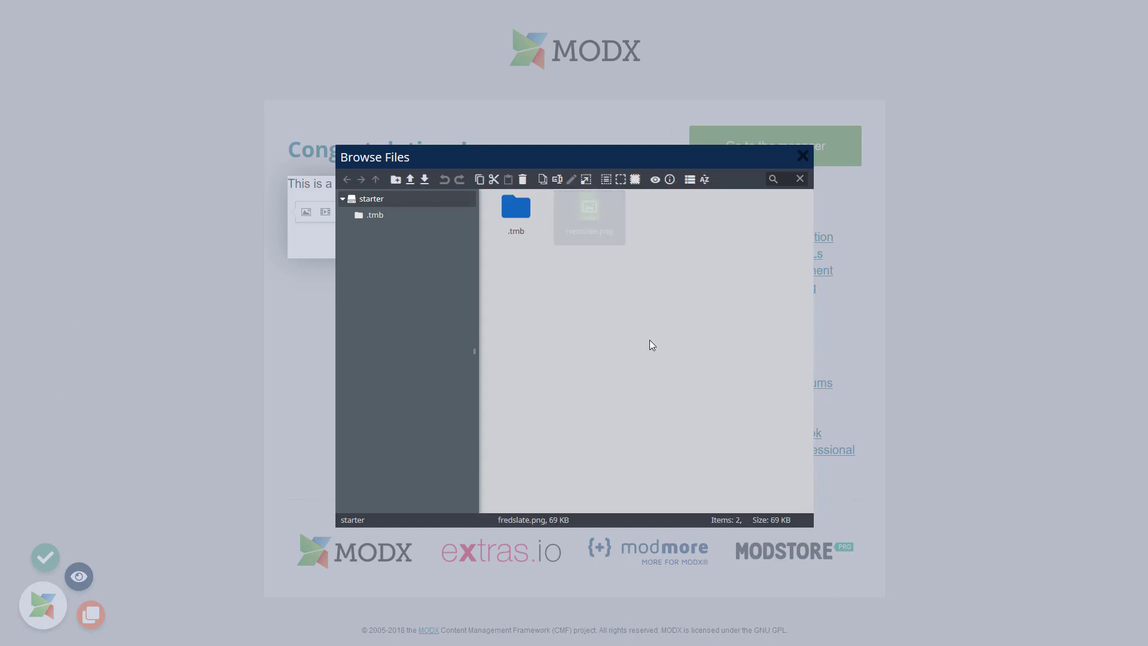
{"action": "double_click", "coordinate": [589, 230]}
- Turn off constrained proportions, replace the image width and clear its height, then insert the image and save the page
{"action": "left_click", "coordinate": [618, 355]}
{"action": "double_click", "coordinate": [550, 354]}
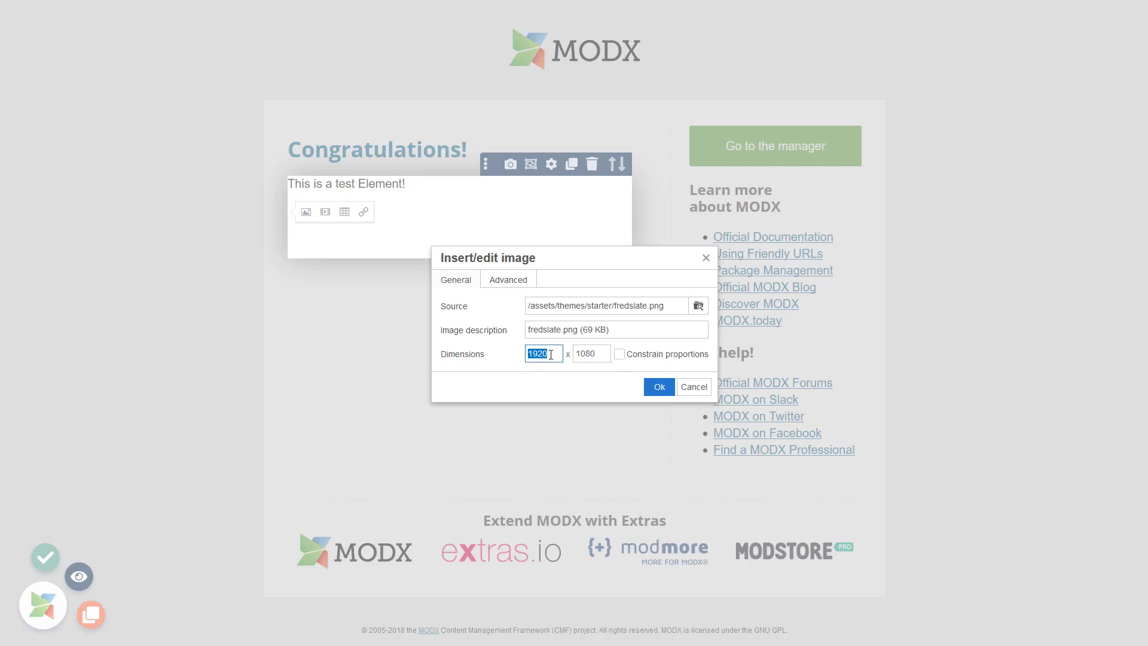
{"action": "type", "text": "1"}
{"action": "double_click", "coordinate": [604, 352]}
{"action": "key", "text": "BackSpace"}
{"action": "left_click", "coordinate": [658, 387]}
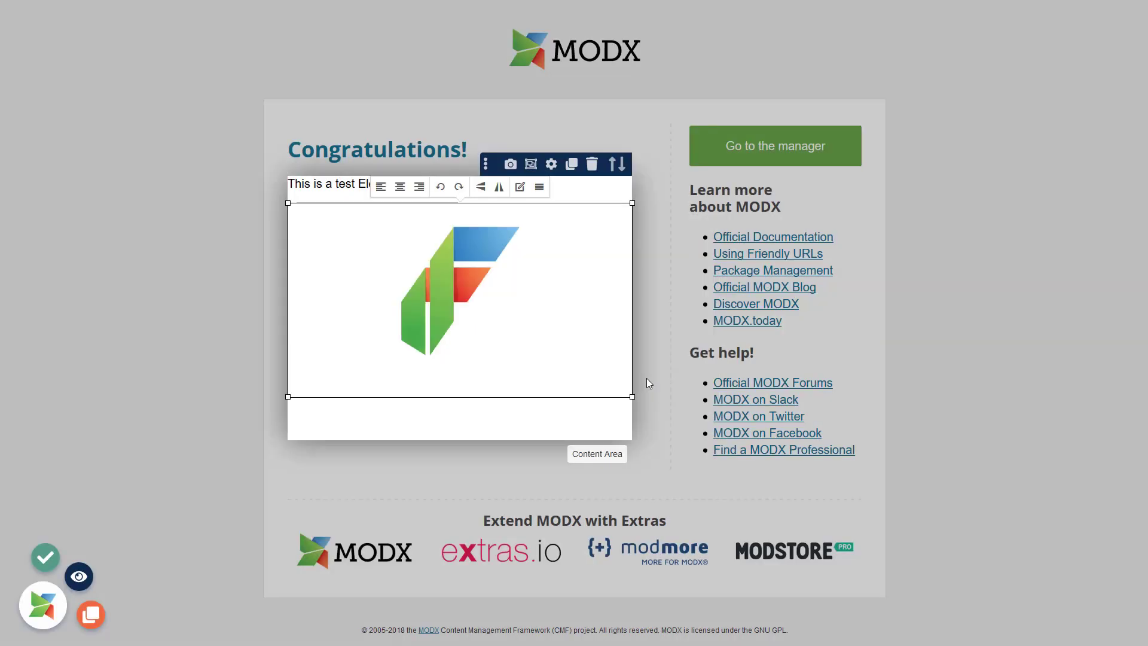
{"action": "left_click", "coordinate": [37, 558]}
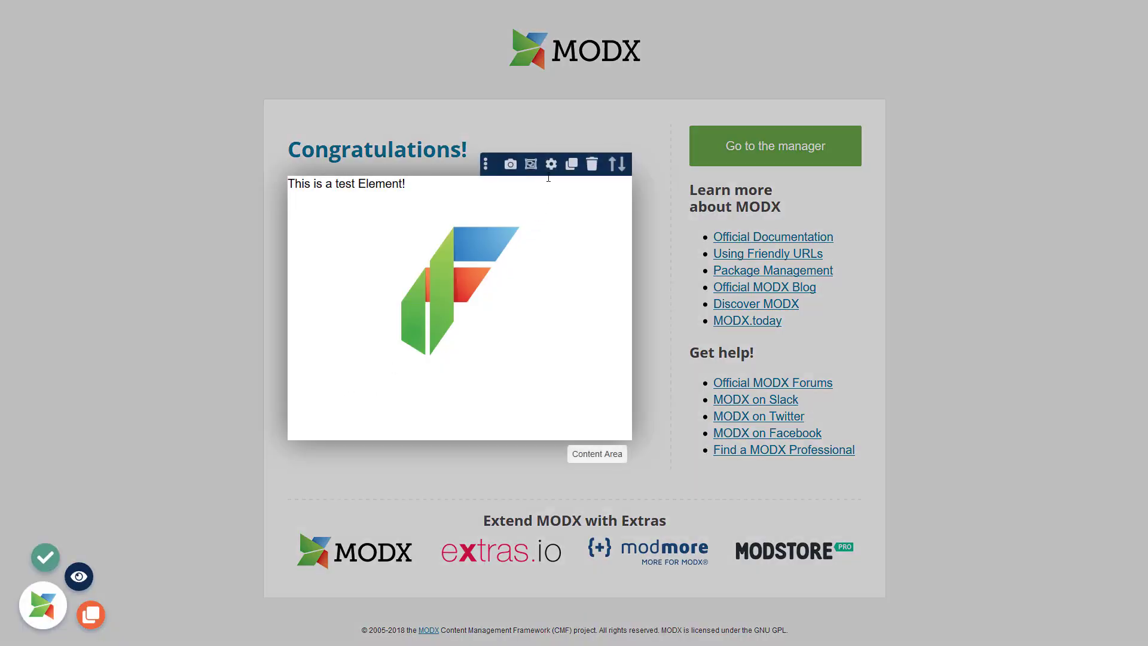
- Try Red and Blue as the Content Area element's background color, and apply Red
{"action": "left_click", "coordinate": [551, 164]}
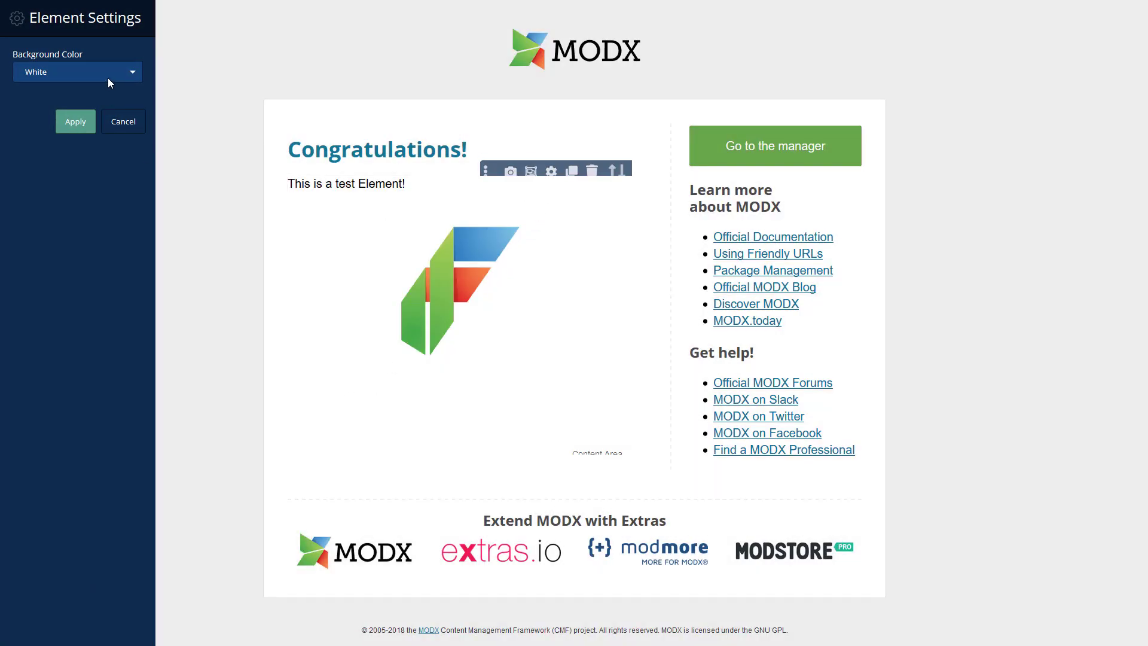
{"action": "left_click", "coordinate": [108, 77]}
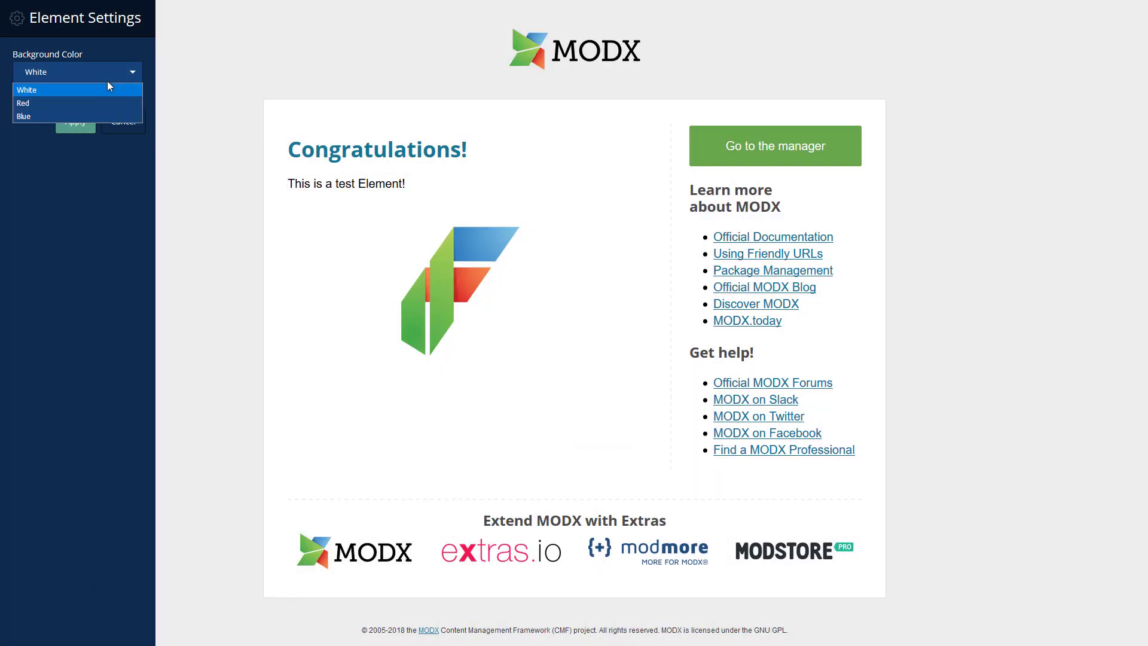
{"action": "left_click", "coordinate": [92, 103]}
{"action": "left_click", "coordinate": [102, 71]}
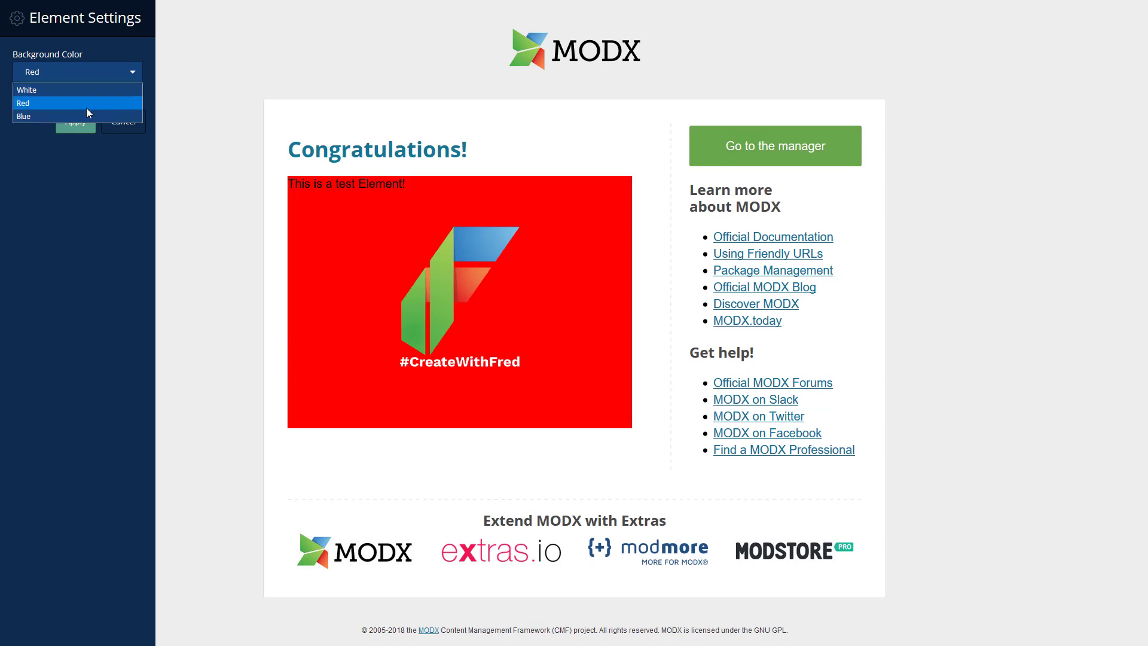
{"action": "left_click", "coordinate": [86, 116]}
{"action": "left_click", "coordinate": [96, 69]}
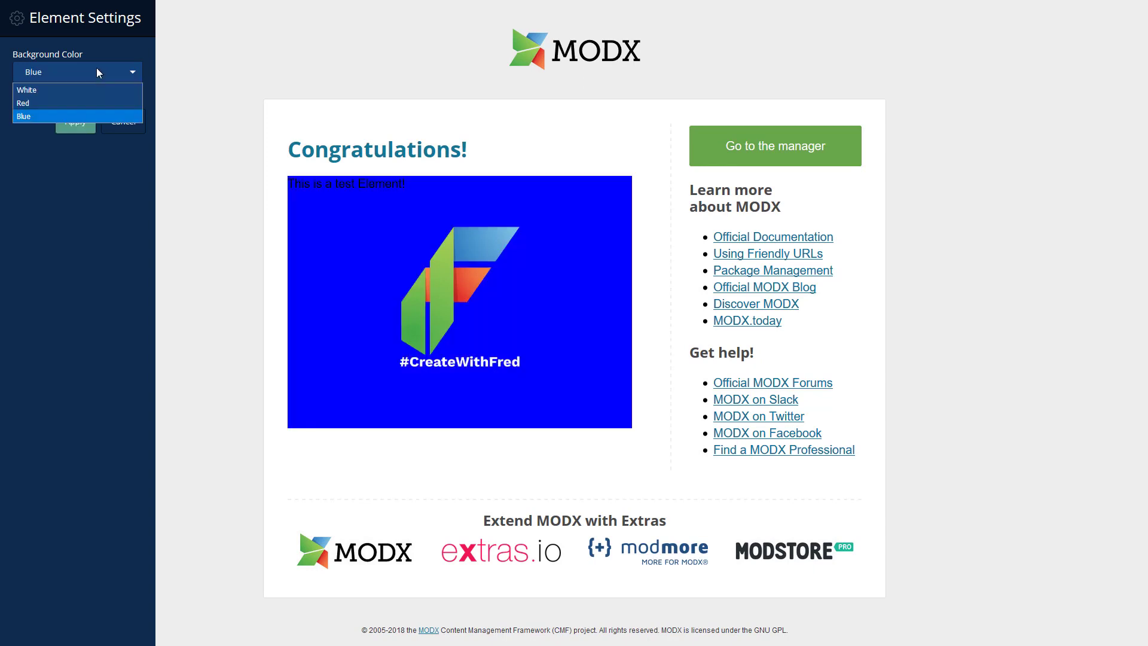
{"action": "left_click", "coordinate": [84, 99]}
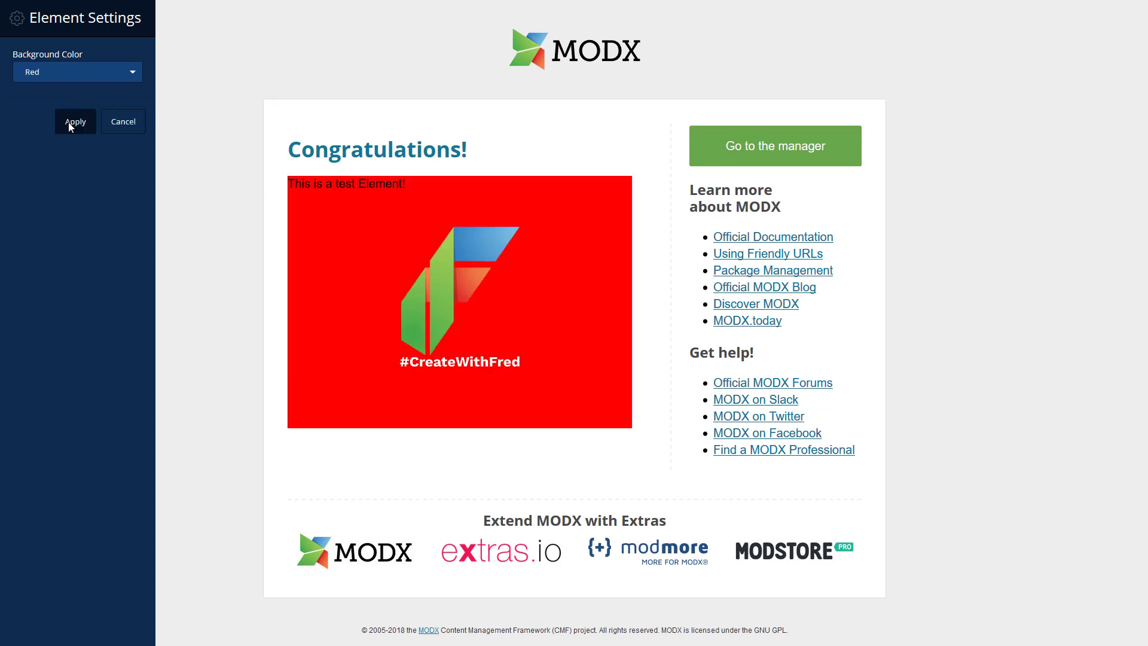
{"action": "left_click", "coordinate": [75, 122]}
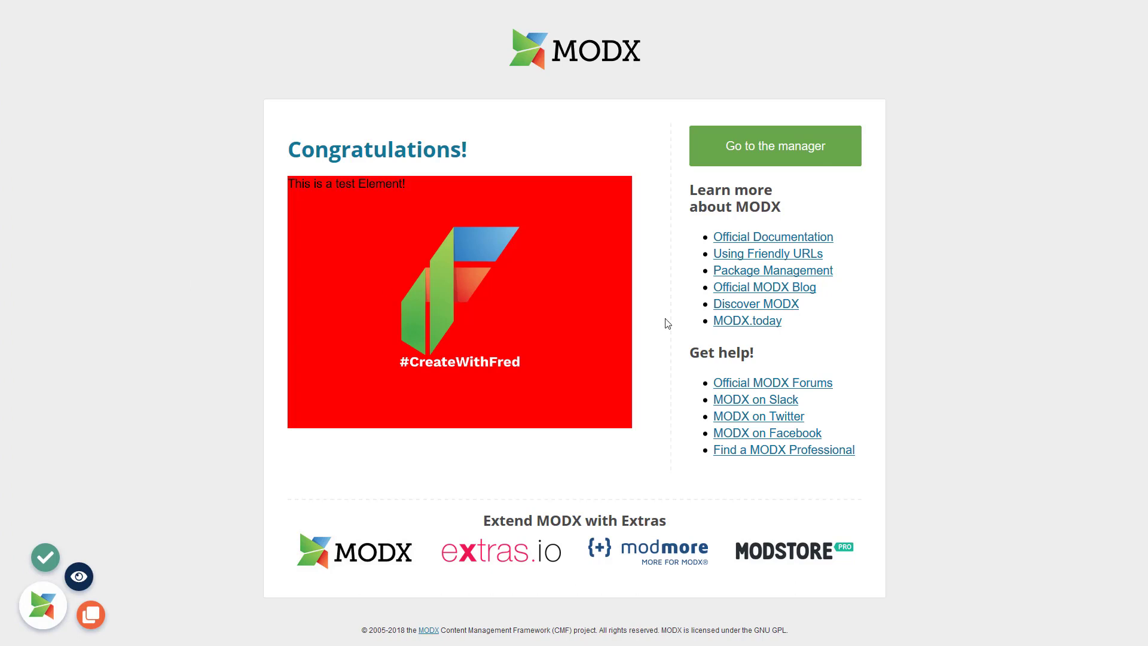